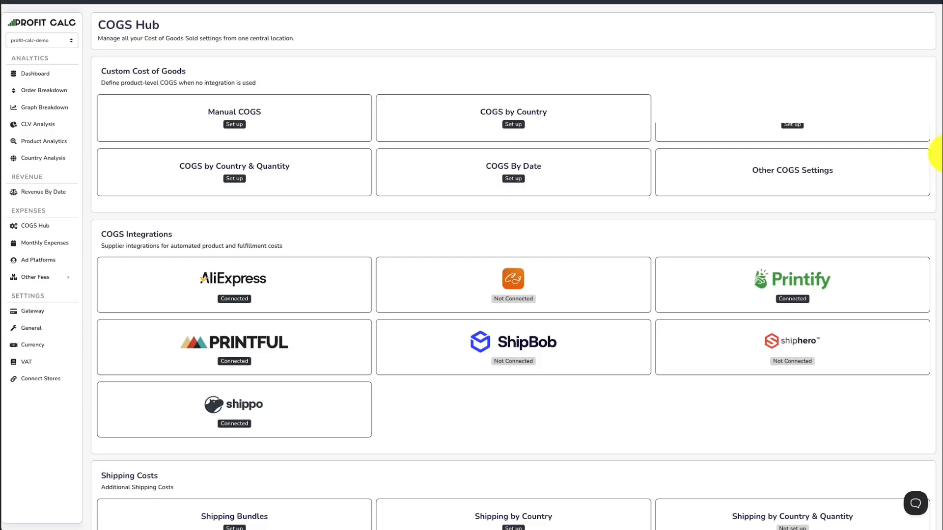
Open the CJ Dropshipping integration from the COGS Hub and review its email, API key and additional COGS settings.
scroll(524, 185, "down", 1)
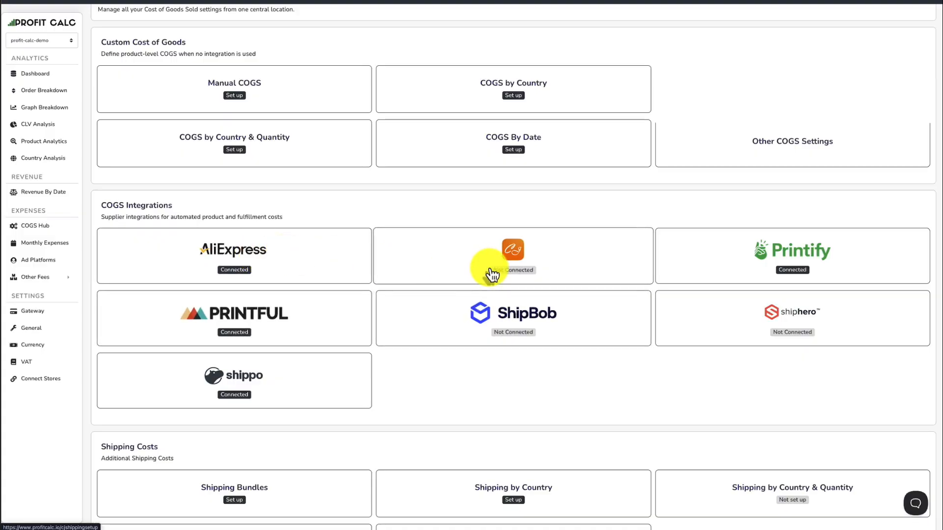
left_click(519, 259)
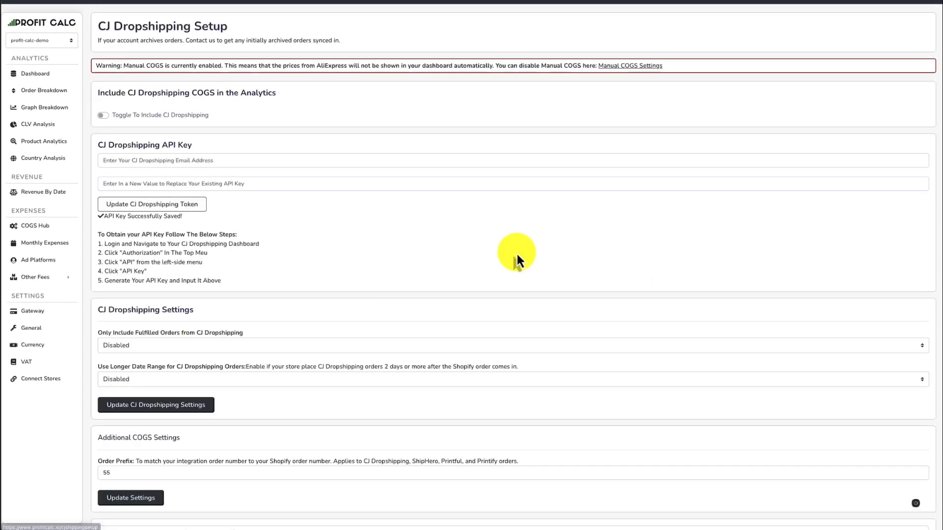
left_click(102, 159)
left_click(286, 231)
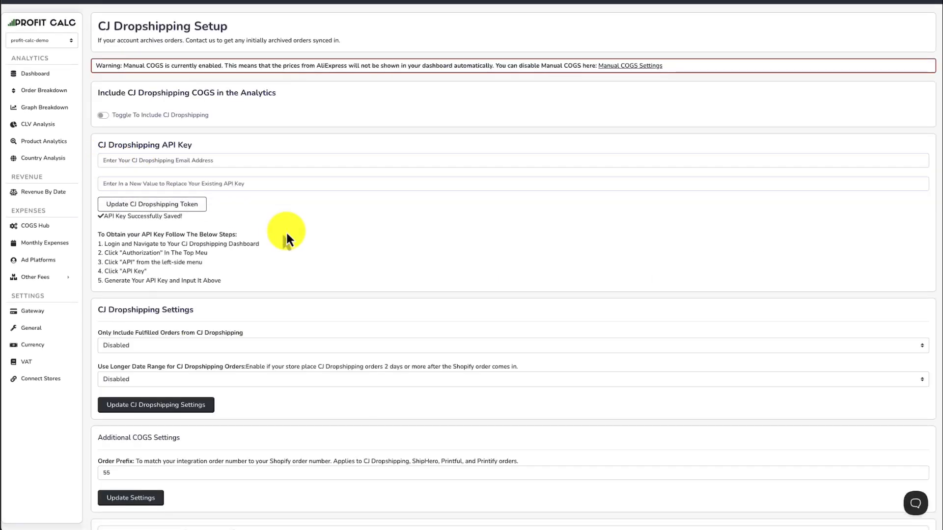
scroll(286, 231, "down", 2)
scroll(287, 232, "up", 2)
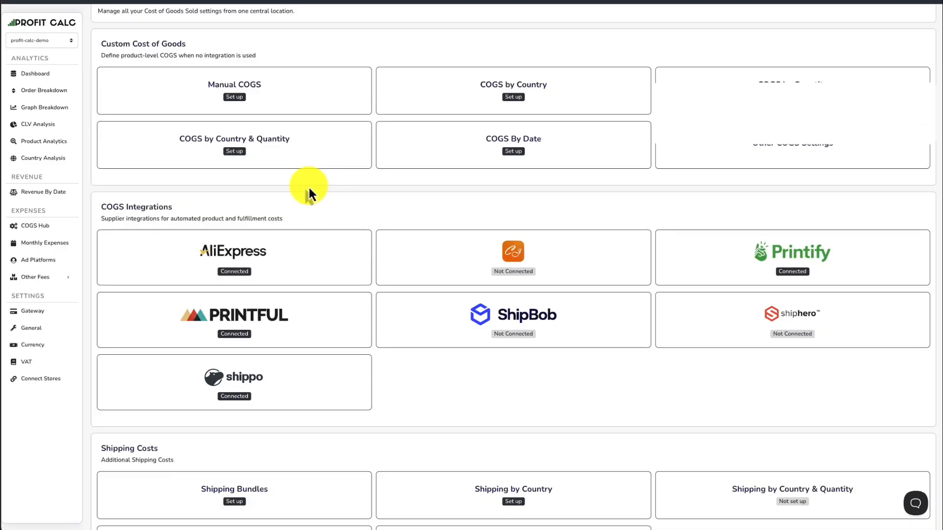
Open Manual COGS from the COGS Hub and examine the editable COGS values of the listed products.
scroll(367, 69, "up", 1)
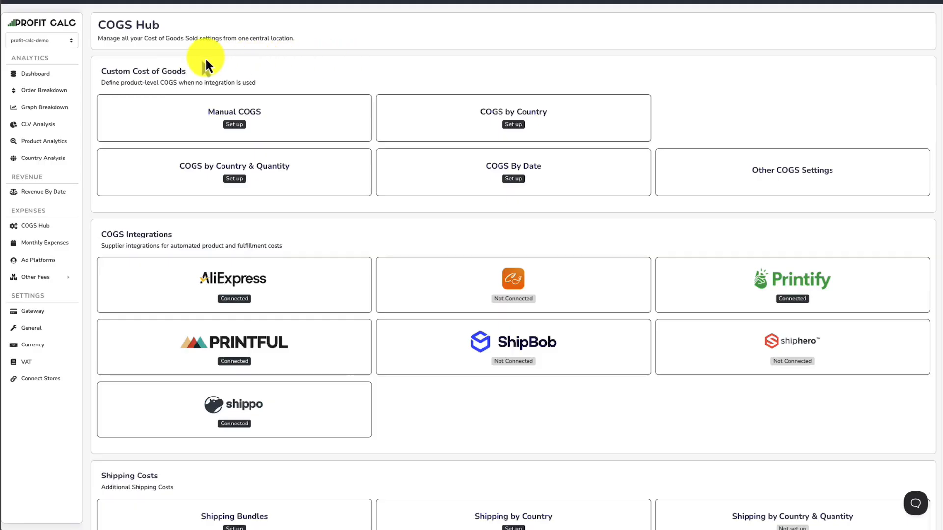
left_click(220, 124)
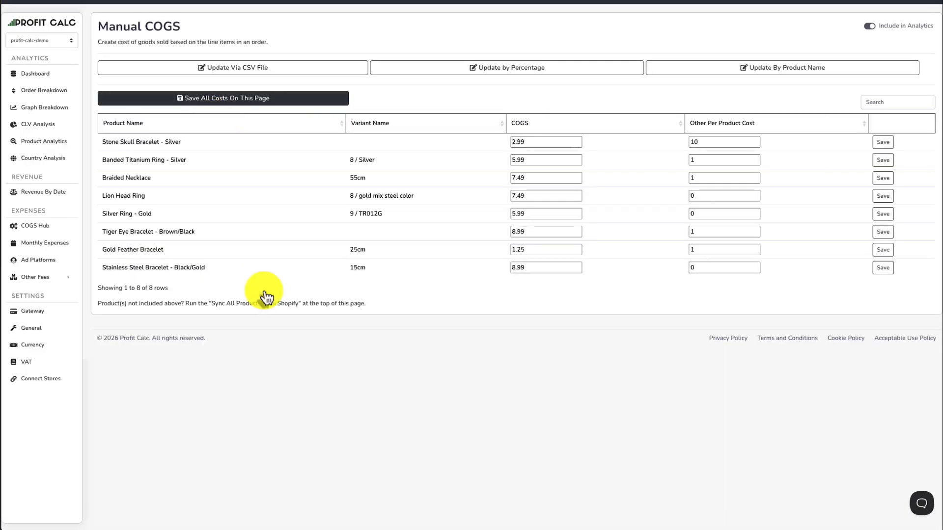
left_click(536, 160)
left_click(538, 177)
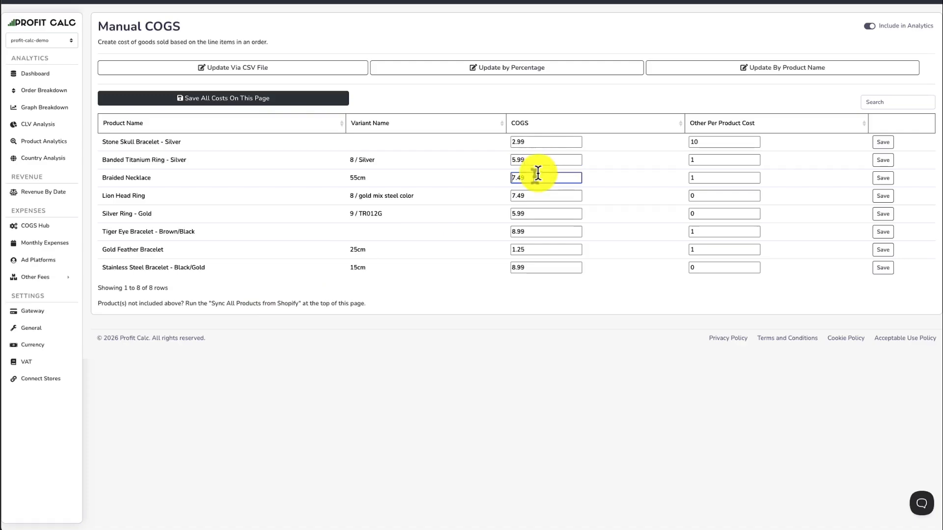
left_click(537, 196)
left_click(533, 215)
left_click(538, 232)
left_click(532, 248)
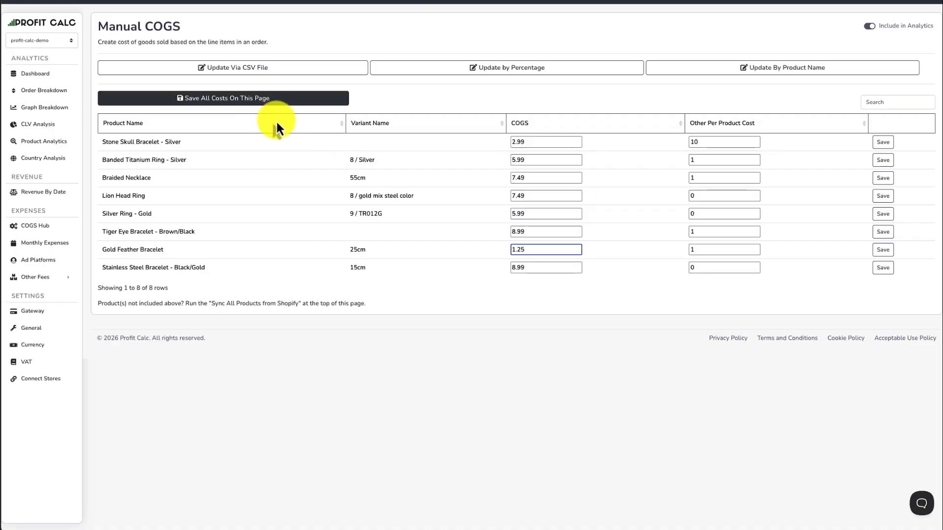
Set the Banded Titanium Ring - Silver's COGS to 1.99 and its other per product cost to 1, and save the row.
left_click(510, 159)
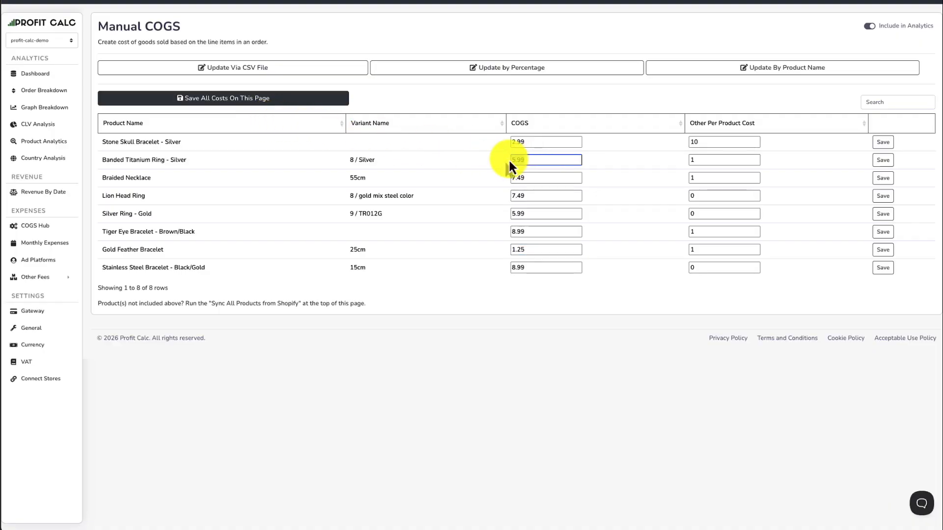
type("1.99")
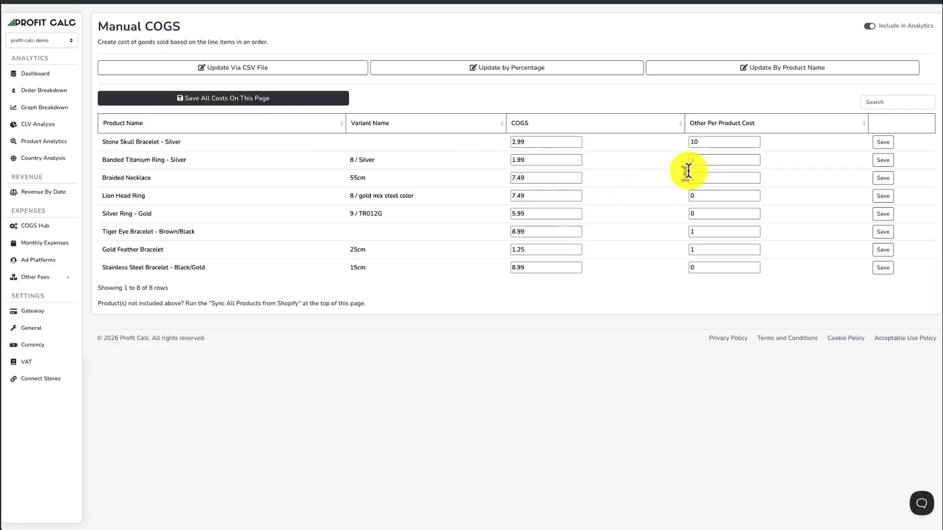
left_click(692, 159)
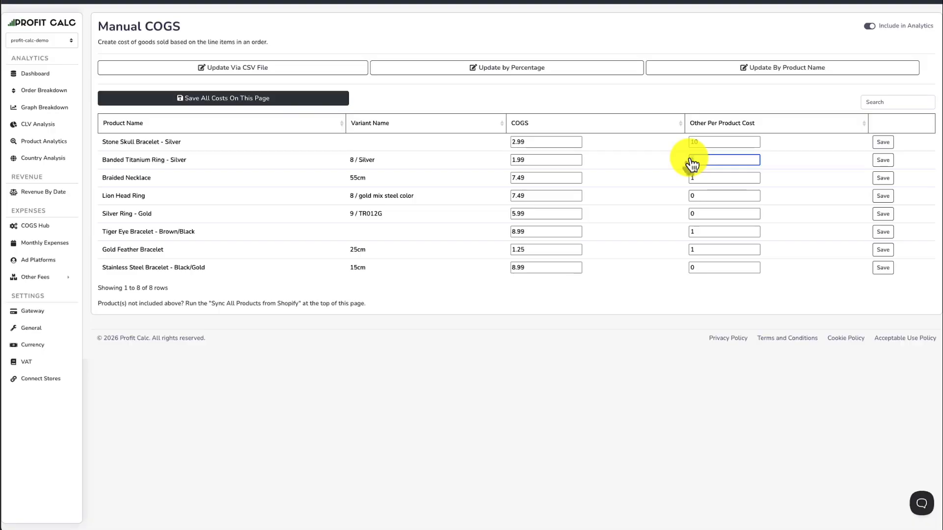
type("1")
left_click(882, 160)
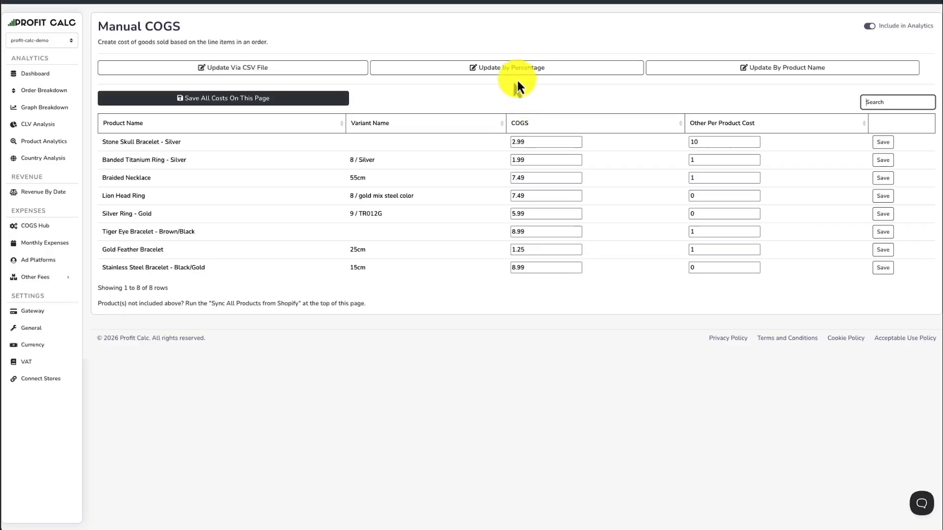
Open the manual COGS update by percentage, set the COGS percentage to 38% and read the example calculation.
left_click(525, 67)
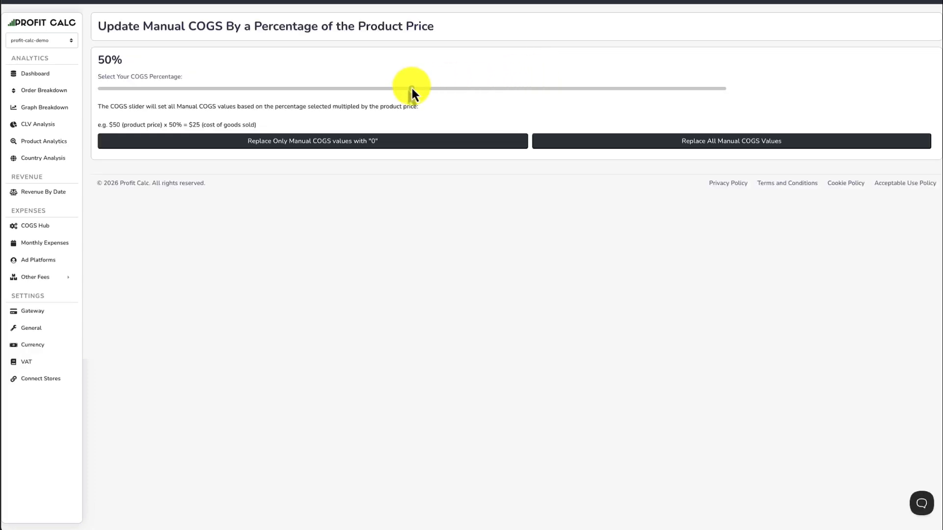
left_click(337, 88)
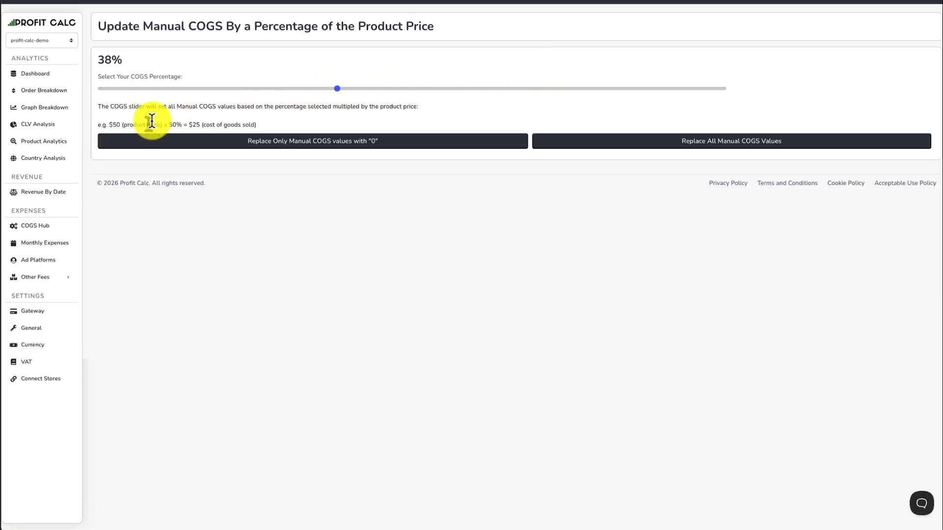
left_click_drag(153, 125, 281, 132)
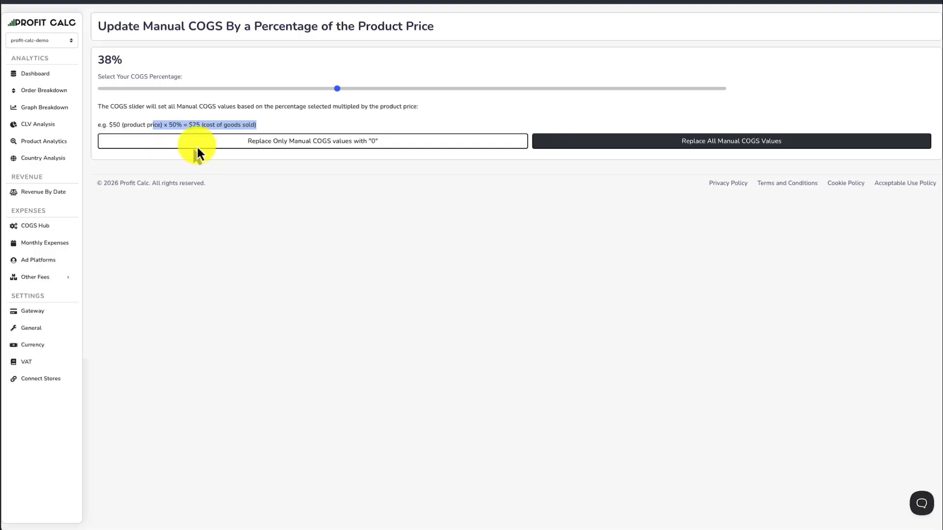
left_click_drag(147, 125, 253, 127)
left_click(294, 125)
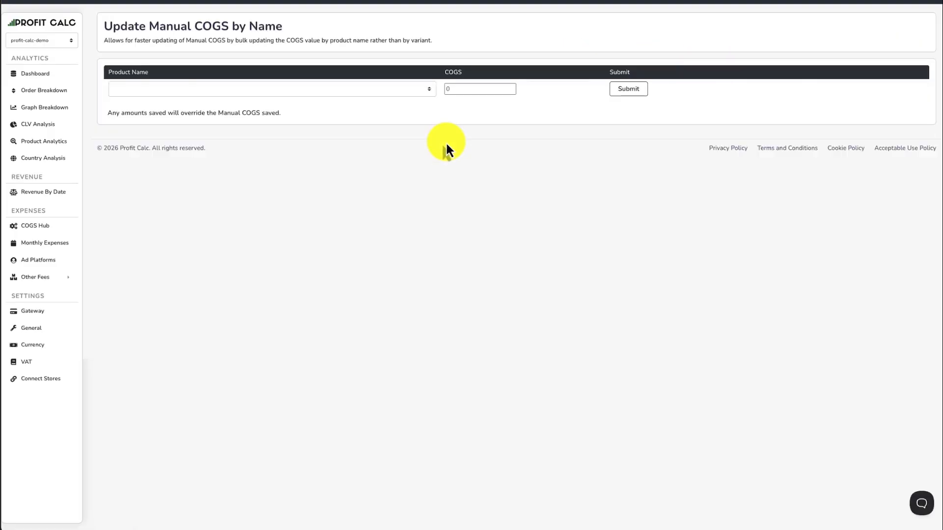
Choose Braided Necklace as the product whose manual COGS is updated by name.
left_click(186, 87)
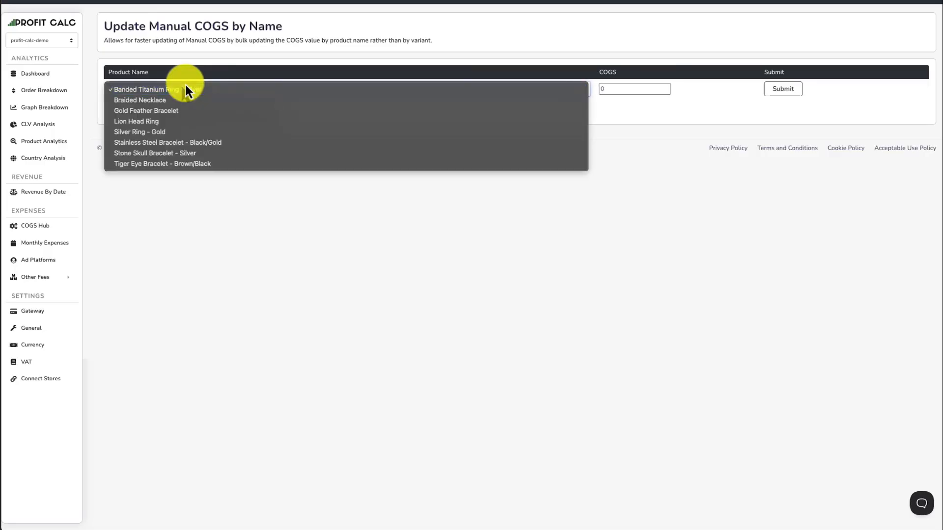
left_click(178, 102)
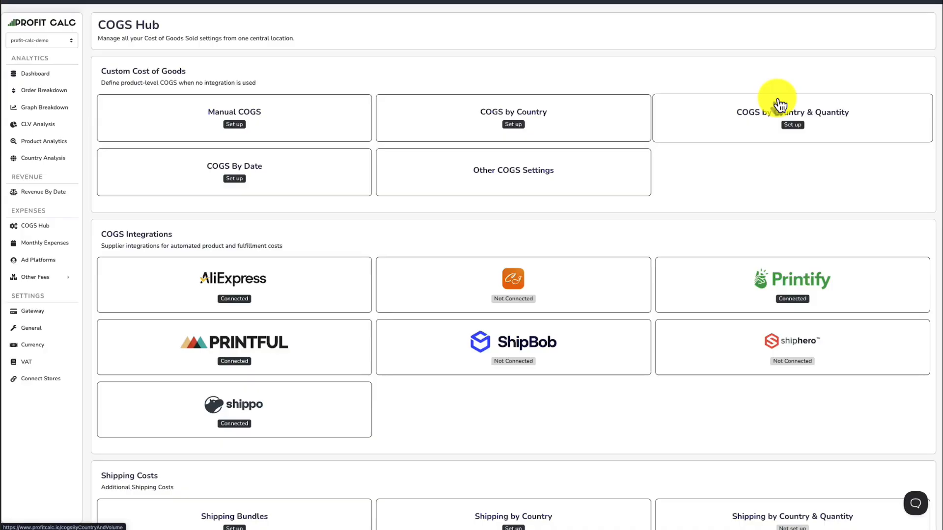
In COGS by Country & Quantity, create or update a Braided Necklace entry with COGS 10 for Worldwide at quantity 2.
left_click(799, 123)
left_click(284, 90)
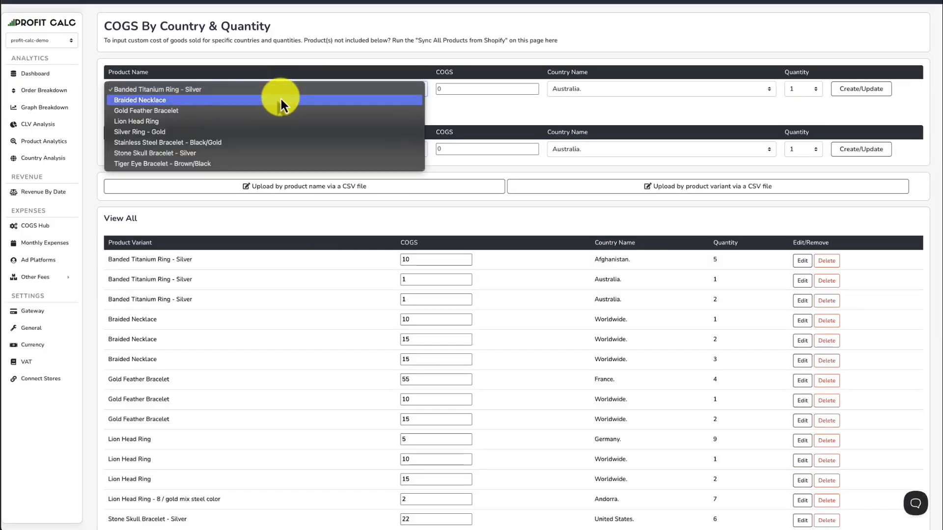
left_click(281, 99)
left_click(437, 86)
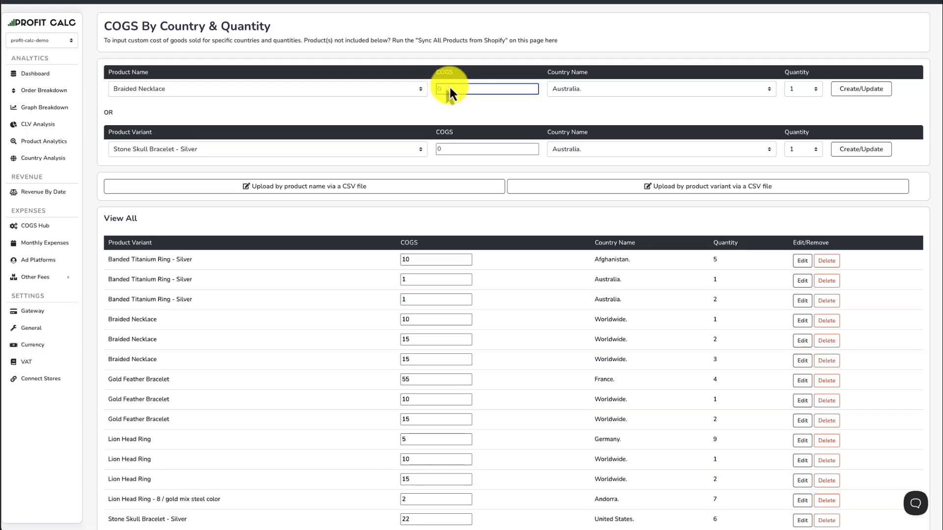
left_click(561, 88)
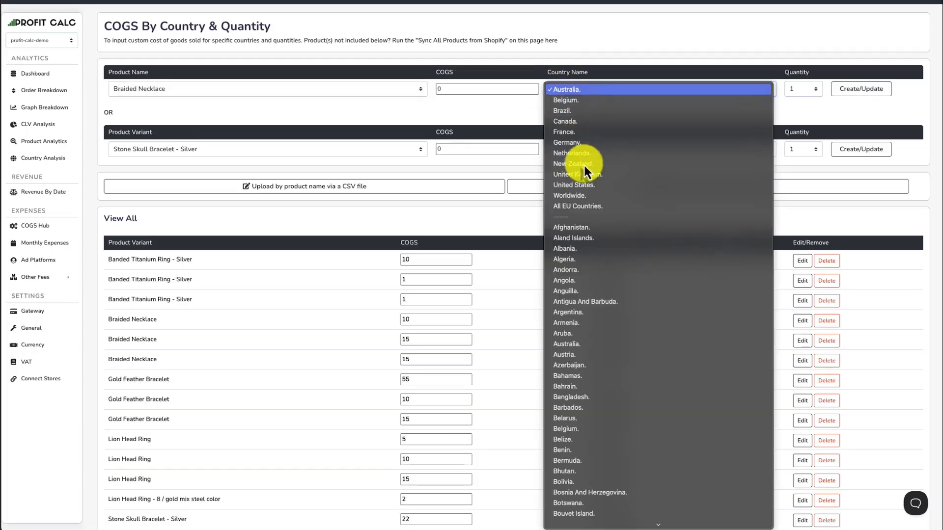
left_click(591, 195)
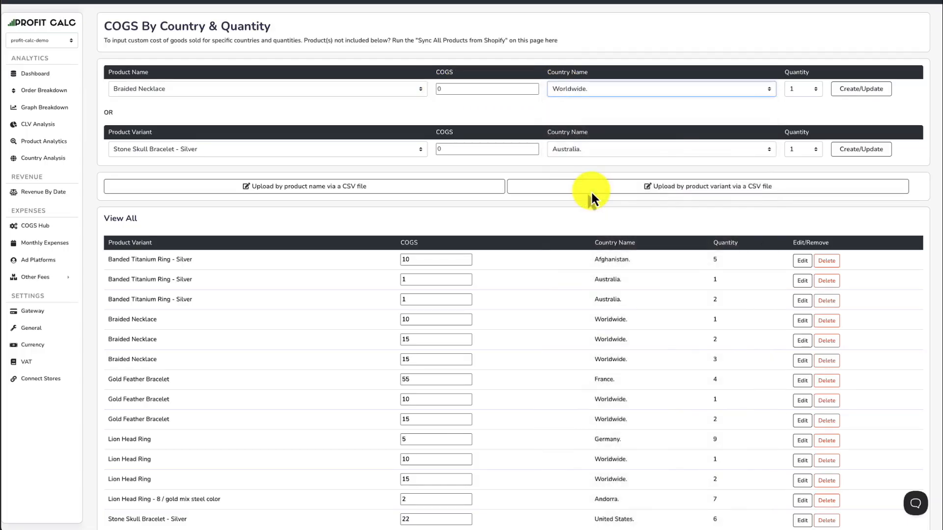
left_click(801, 87)
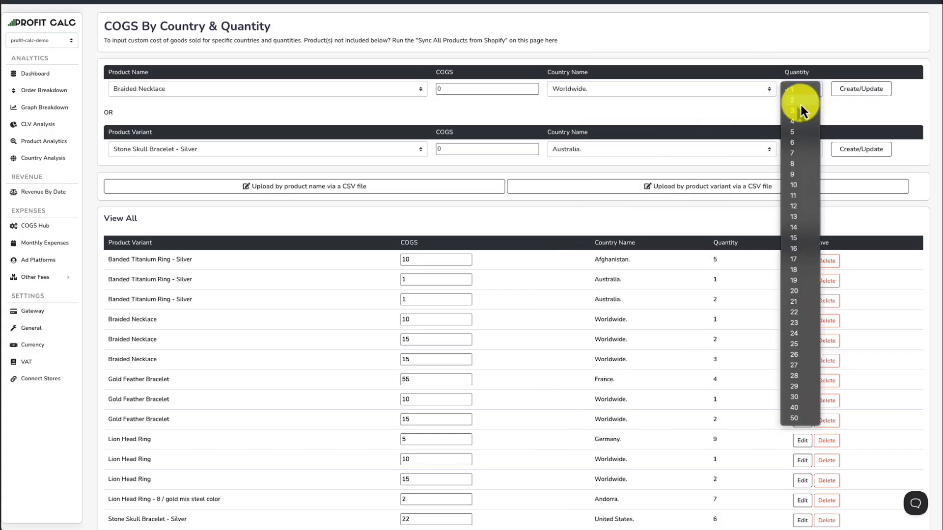
left_click(800, 105)
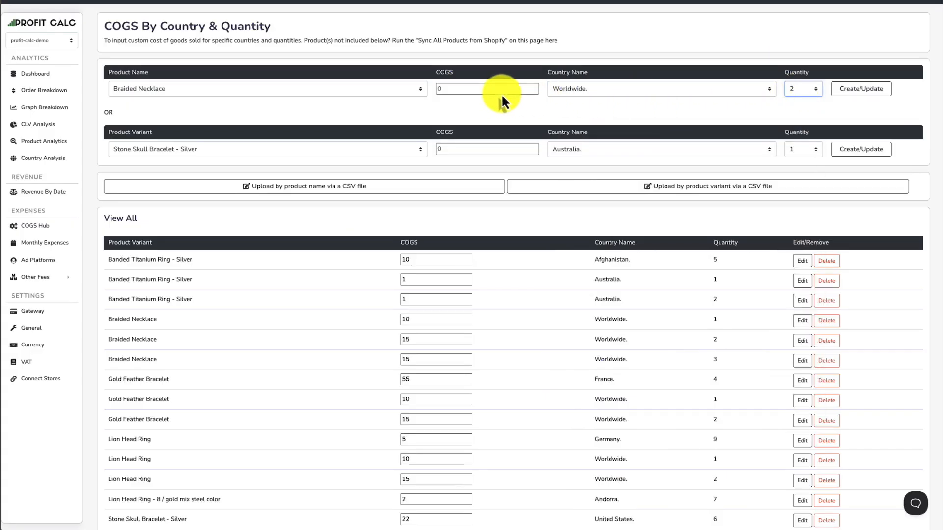
left_click(439, 91)
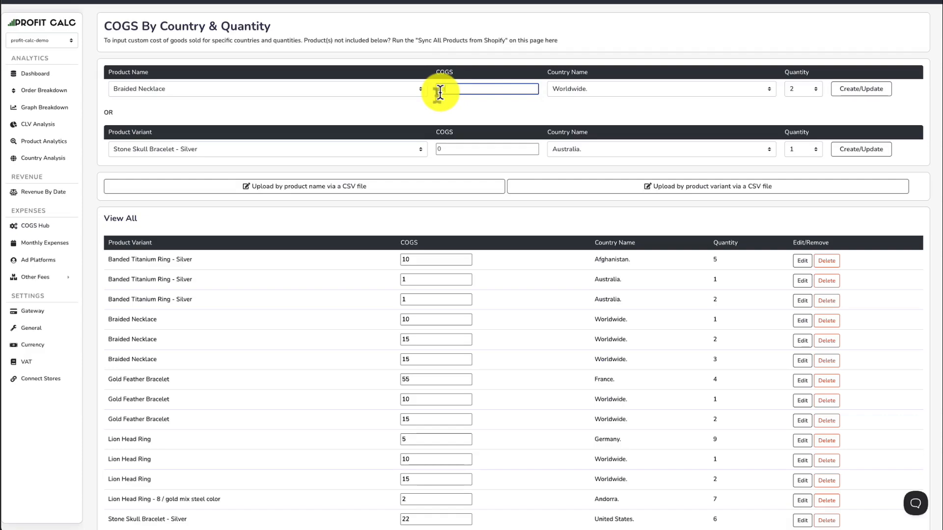
type("10")
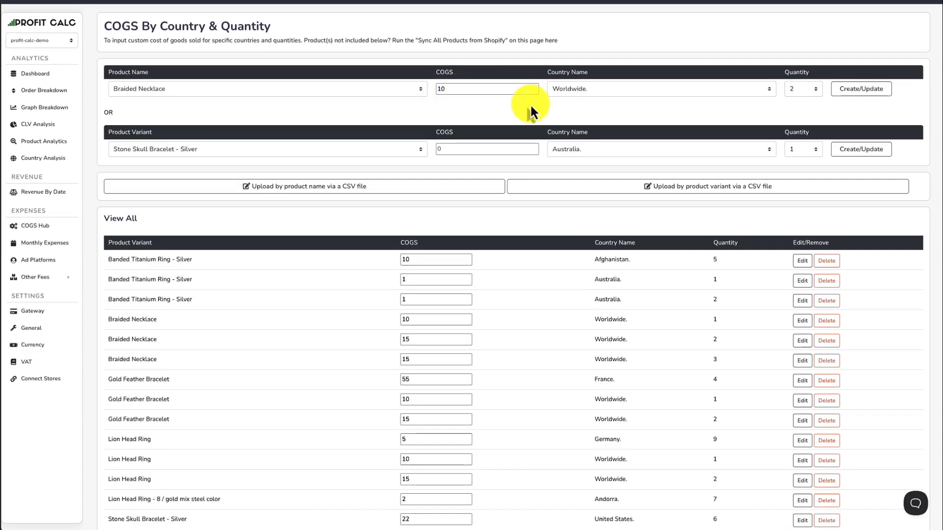
left_click(866, 91)
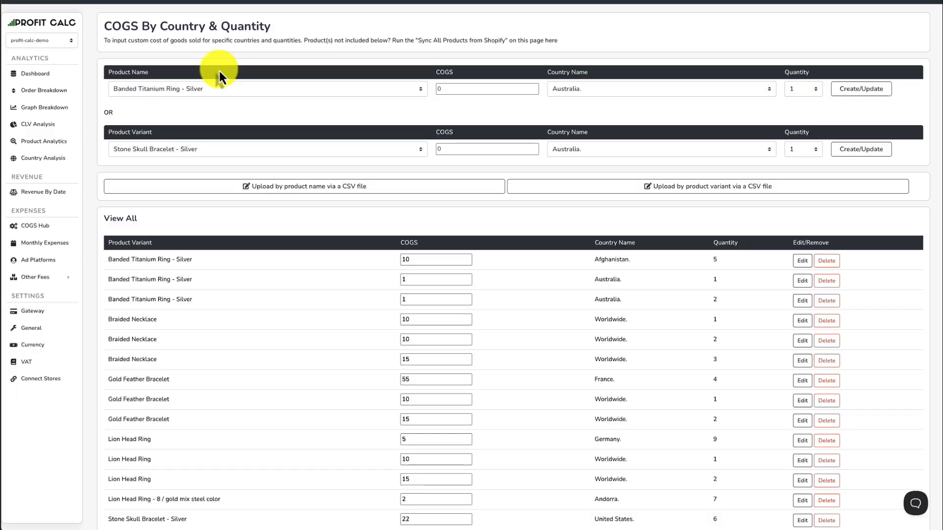
Choose Braided Necklace with quantity 2 for the entry by product name, and Braided Necklace - 55cm for the entry by product variant.
left_click(215, 91)
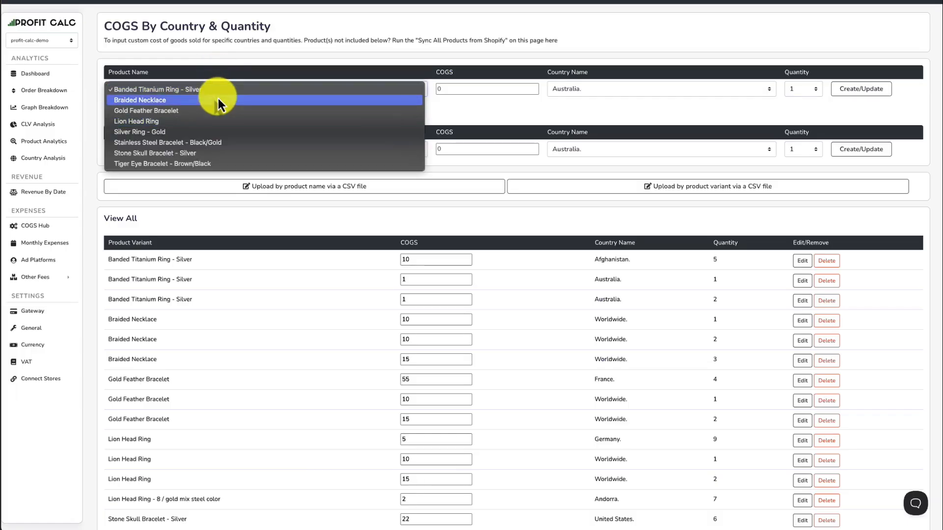
left_click(217, 100)
left_click(485, 89)
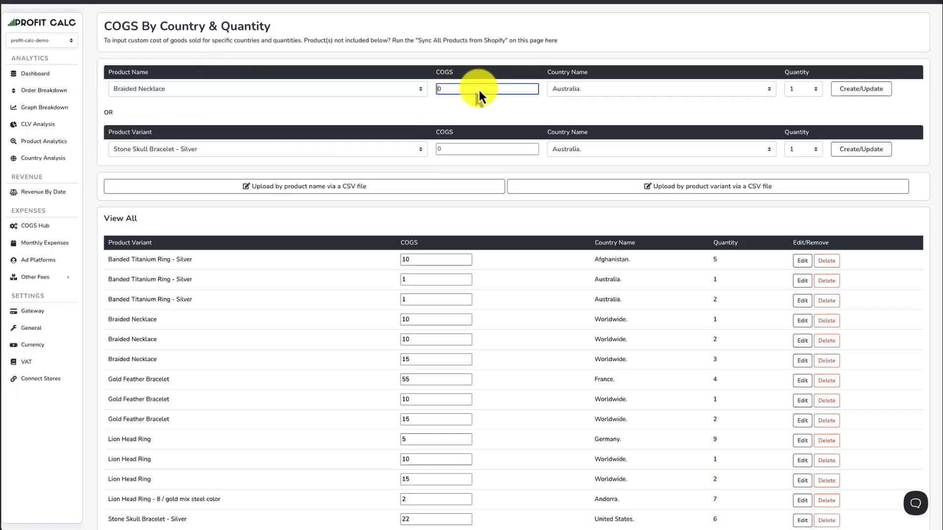
left_click(258, 88)
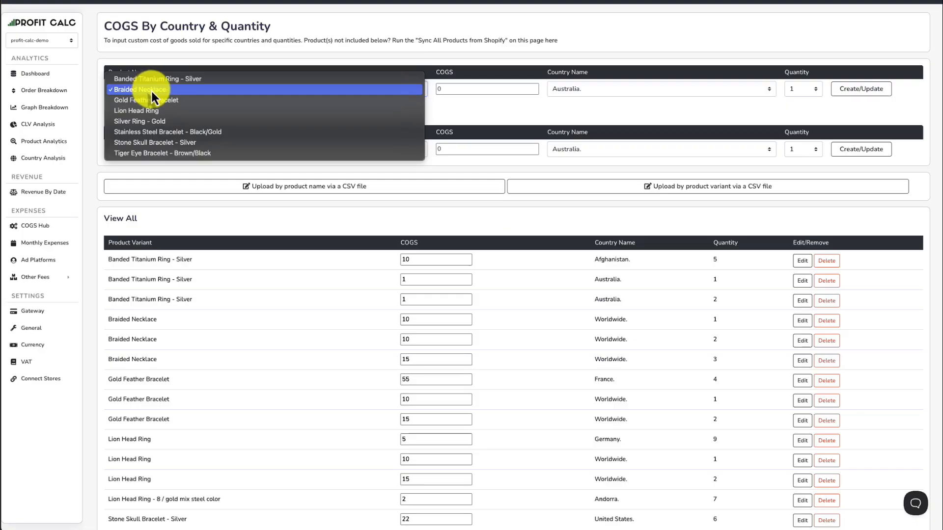
left_click(151, 91)
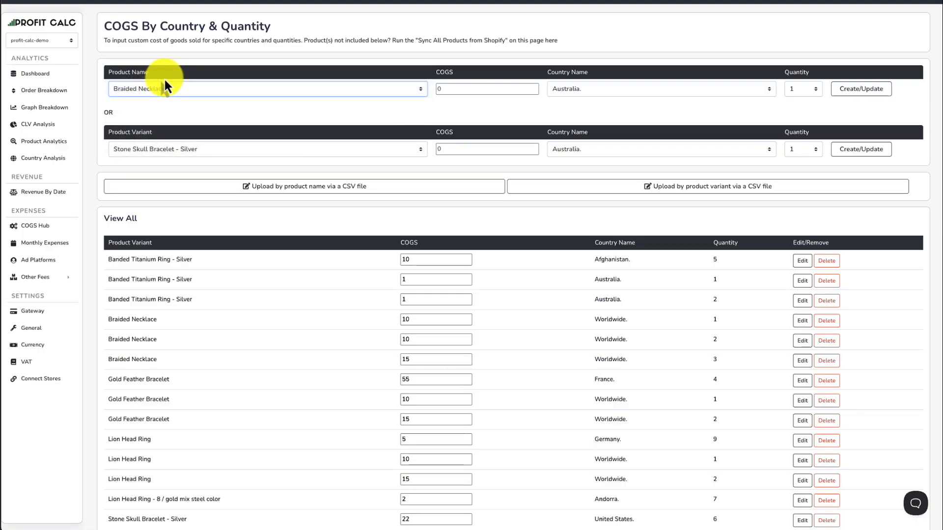
left_click(796, 93)
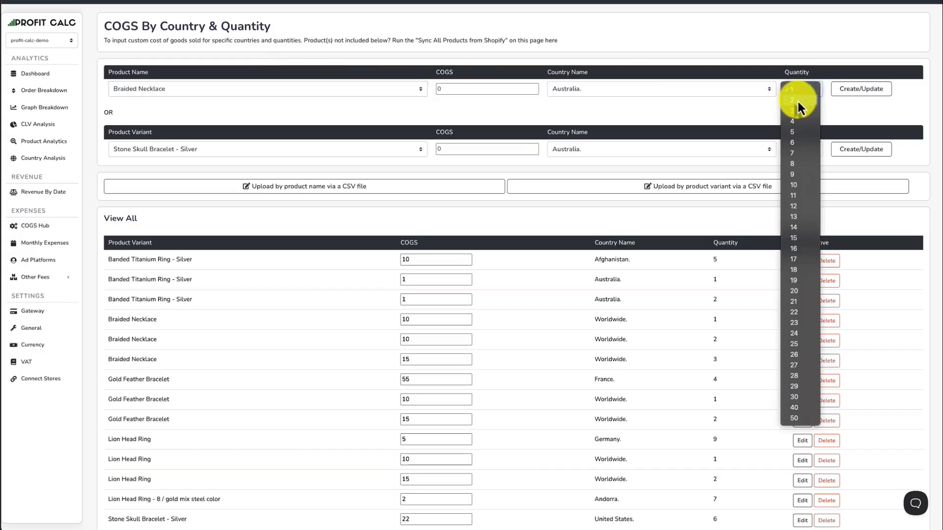
left_click(796, 99)
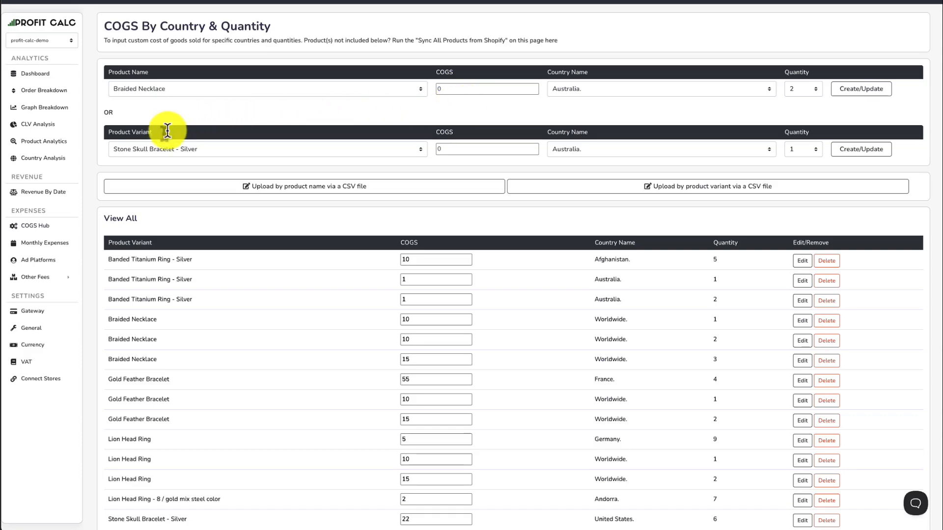
left_click(136, 155)
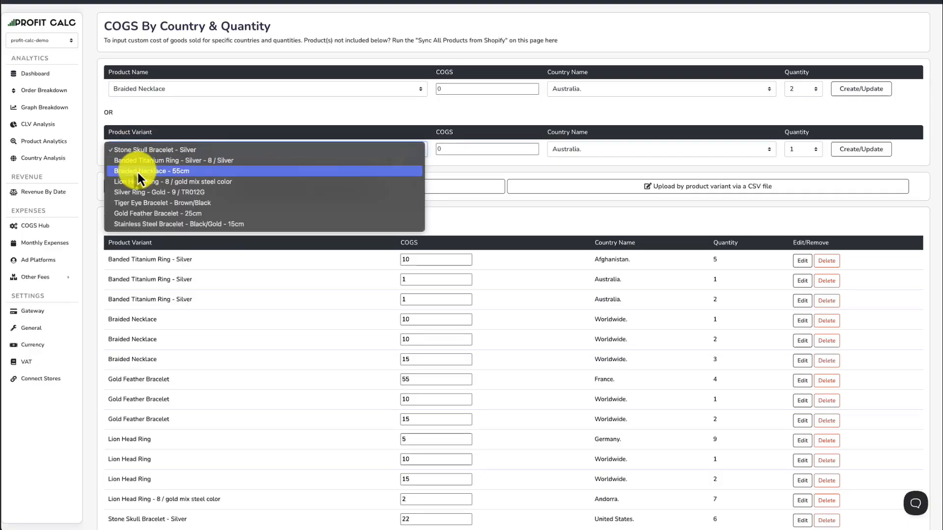
left_click(138, 172)
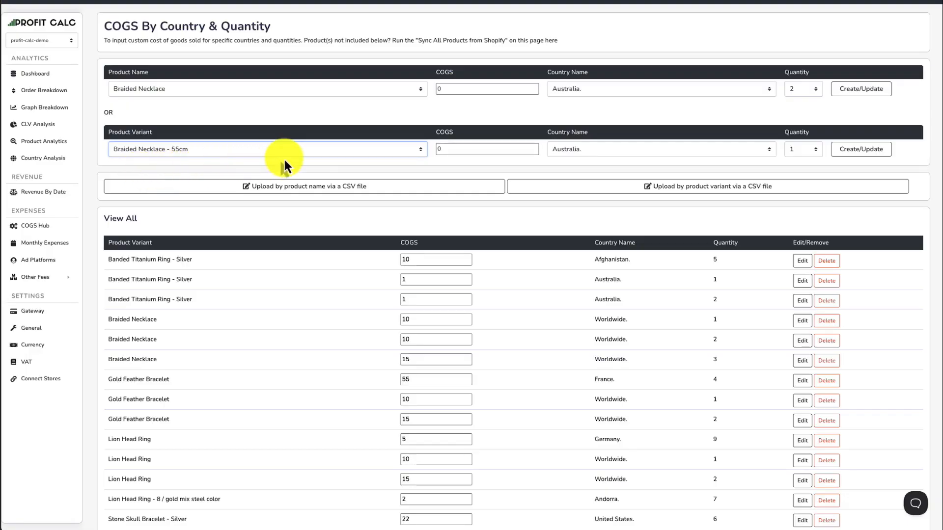
In COGS by Country, choose Gold Feather Bracelet and New Zealand for the entry by product name.
left_click(369, 171)
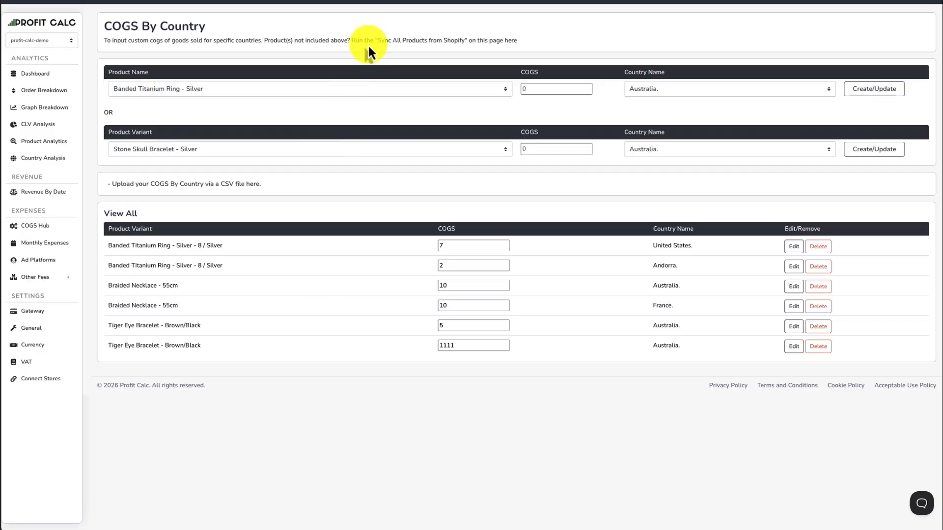
left_click(321, 88)
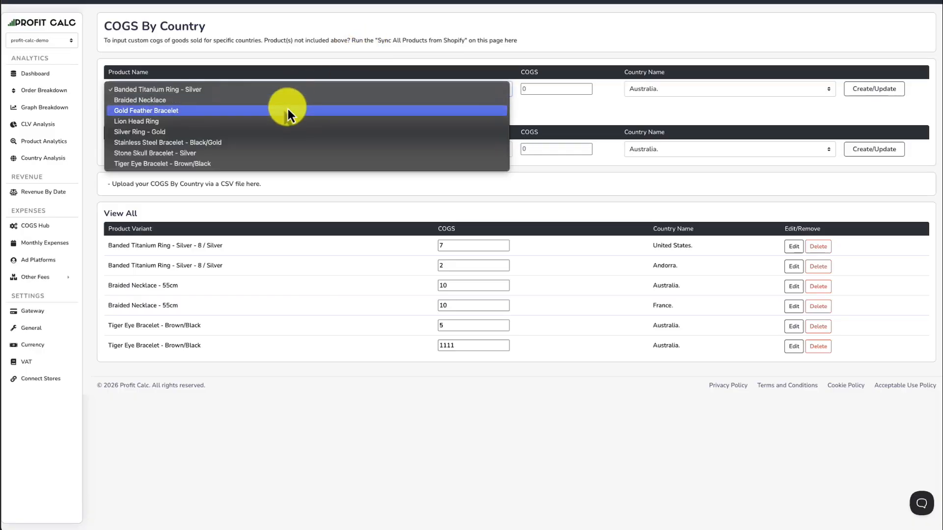
left_click(288, 111)
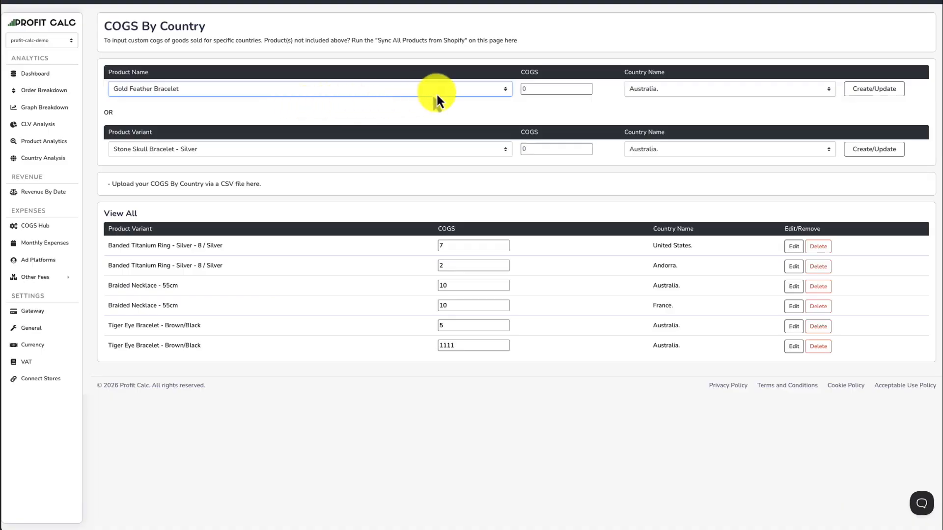
left_click(530, 90)
left_click(684, 91)
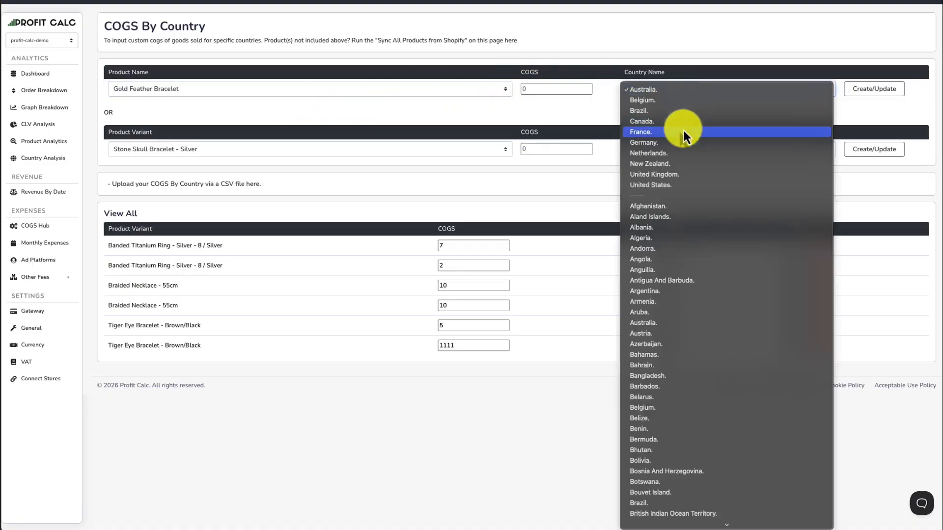
left_click(682, 164)
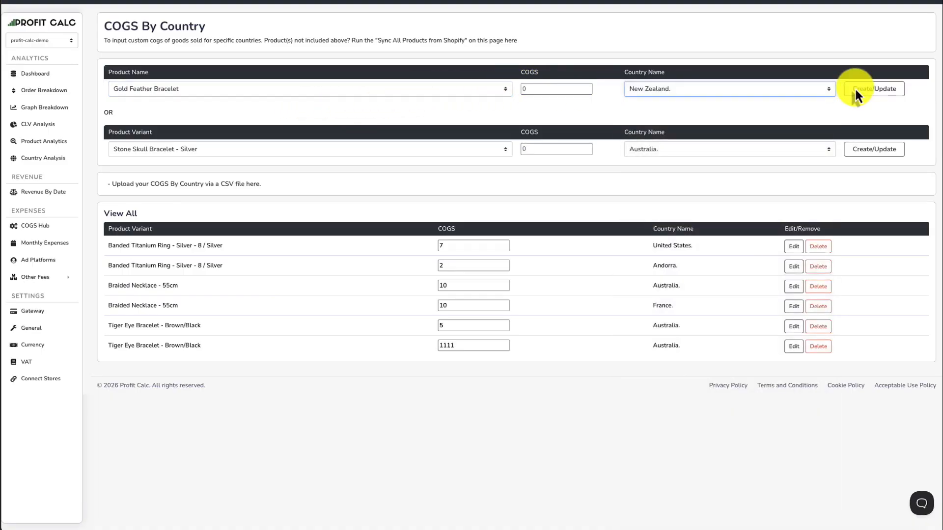
left_click(889, 90)
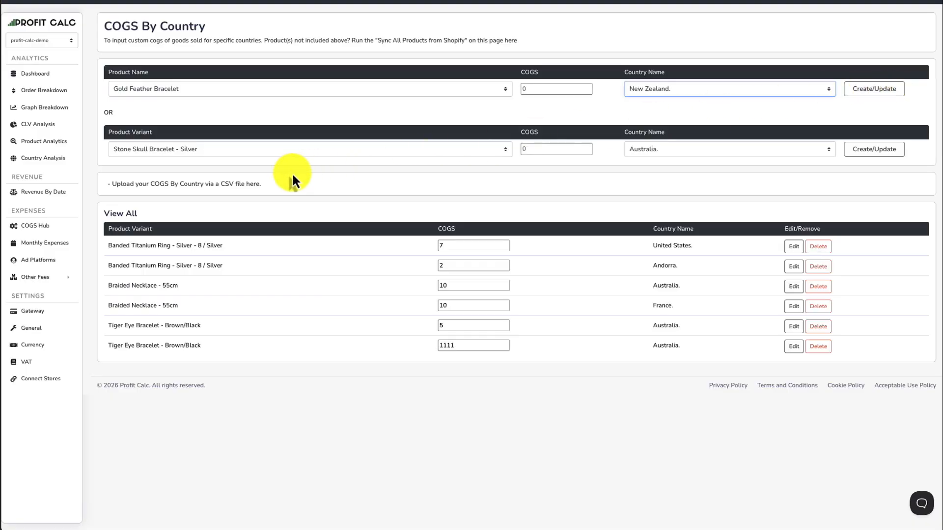
In COGS by Date, submit a daily total of 1000 for 2026-01-19 with the COGS label.
left_click(259, 171)
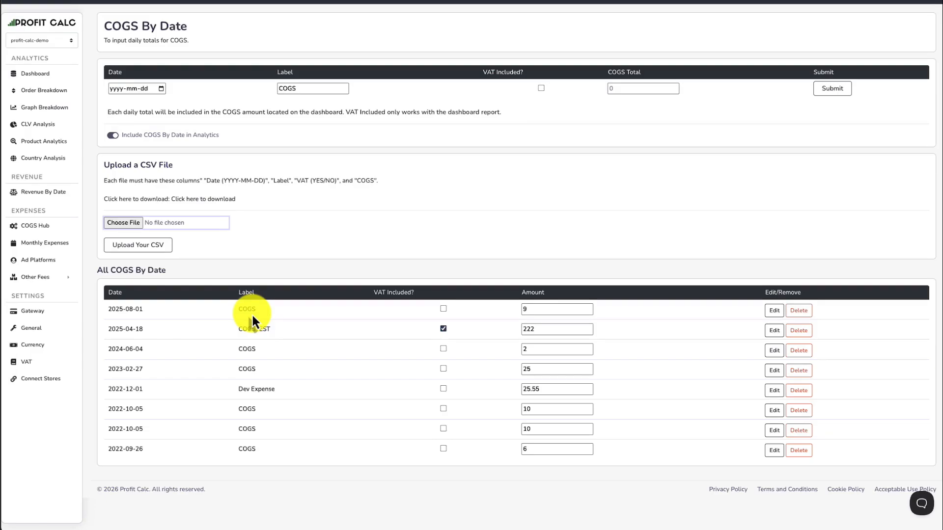
left_click(161, 88)
left_click(130, 164)
left_click(649, 89)
type("1000")
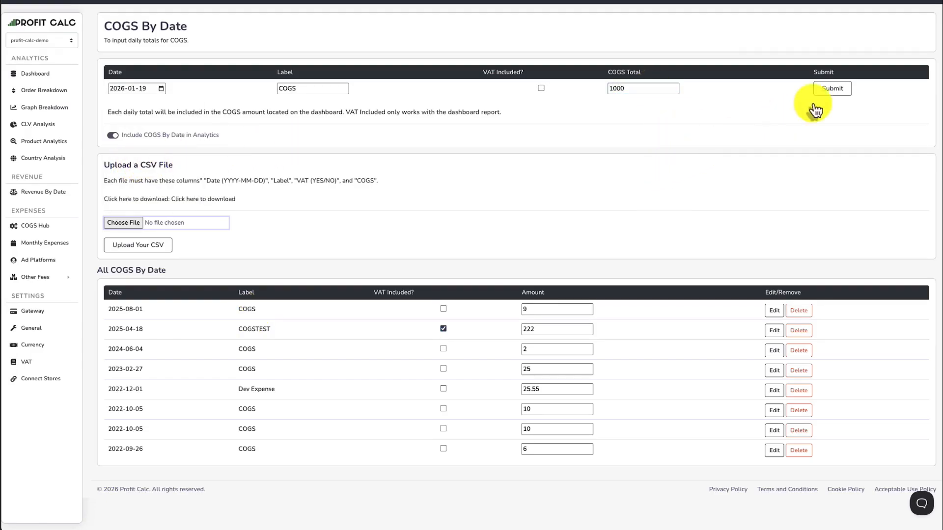
left_click(832, 88)
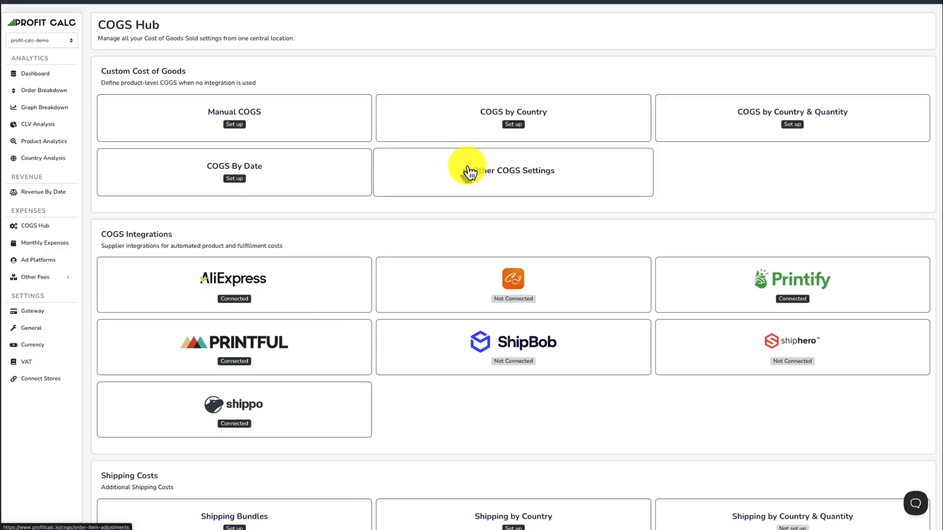
Open Other COGS Settings and examine the Additional COGS Fees and the COGS Settings section.
left_click(380, 191)
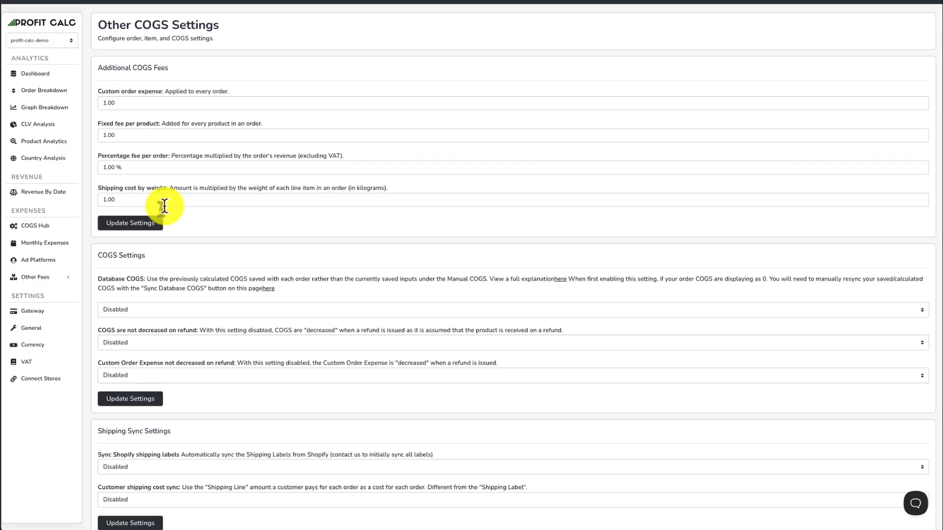
left_click(101, 104)
left_click_drag(102, 123, 109, 123)
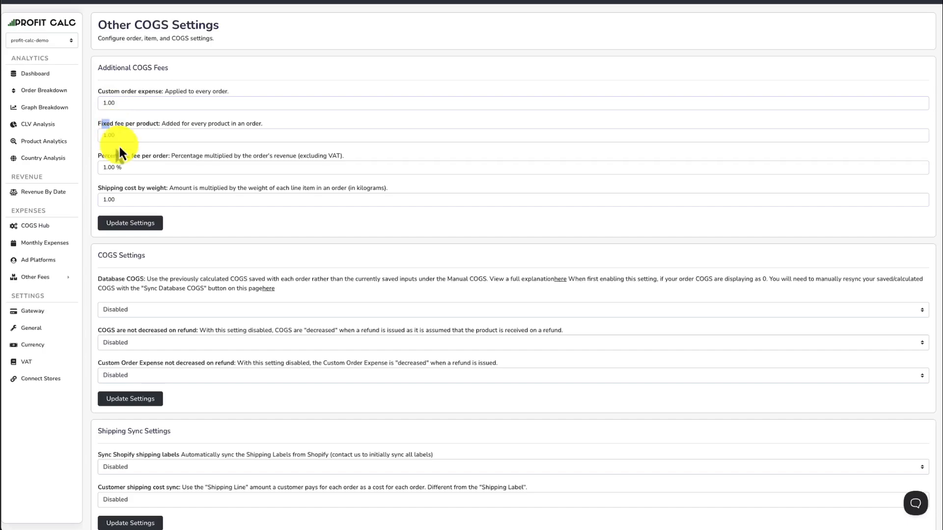
scroll(148, 161, "down", 3)
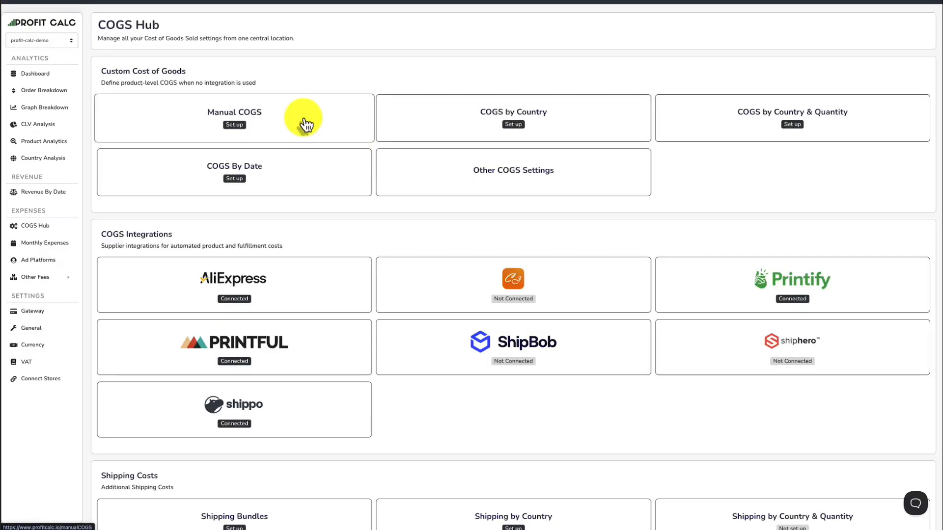
In Manual COGS, set the COGS of Stone Skull Bracelet - Silver to 10.
left_click(309, 122)
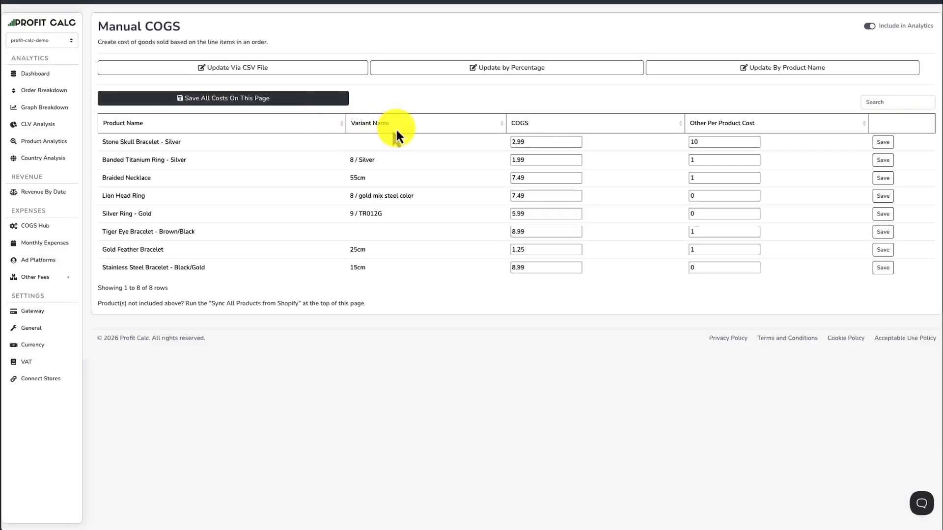
double_click(525, 142)
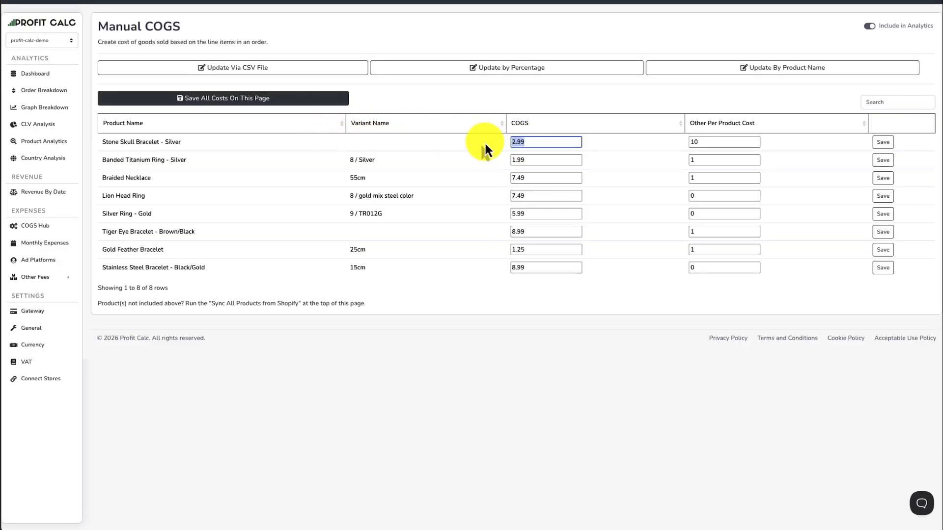
type("10")
left_click(454, 158)
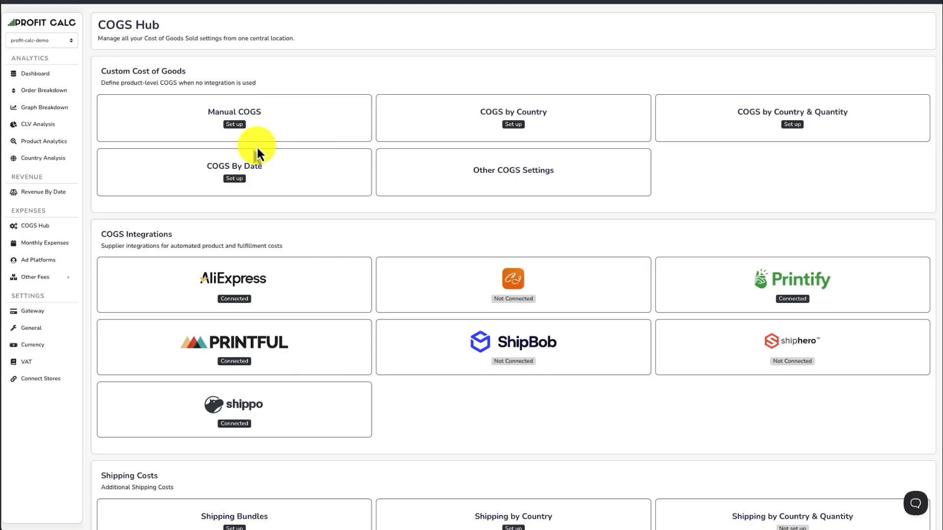
Reopen Other COGS Settings and check the Database COGS options, keeping the setting Disabled.
left_click(388, 169)
left_click(125, 310)
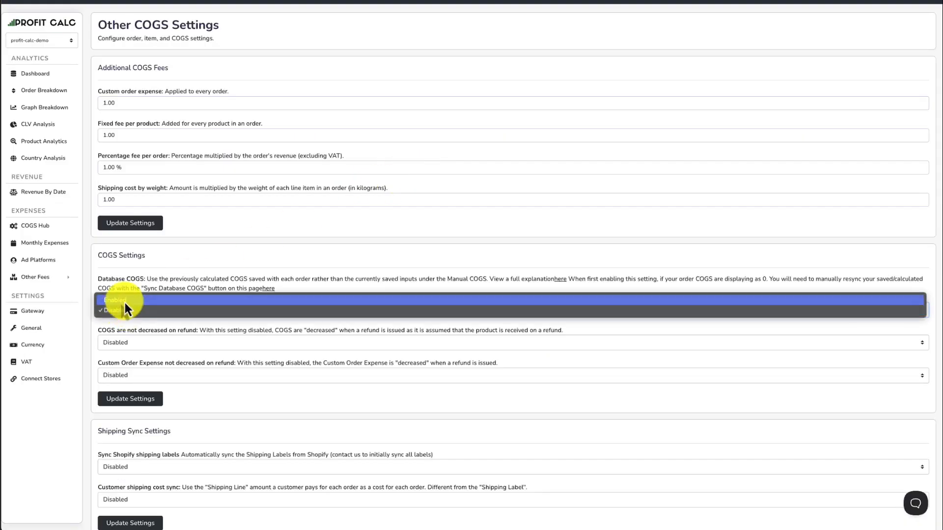
left_click(125, 309)
Set "COGS are not decreased on refund" to Enabled and open the options for "Custom Order Expense not decreased on refund".
scroll(214, 252, "down", 1)
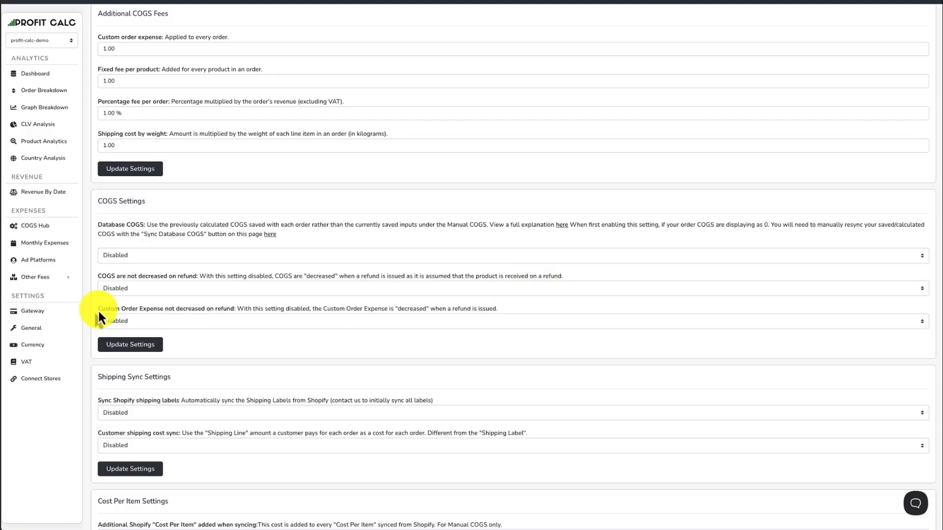
left_click_drag(98, 310, 178, 308)
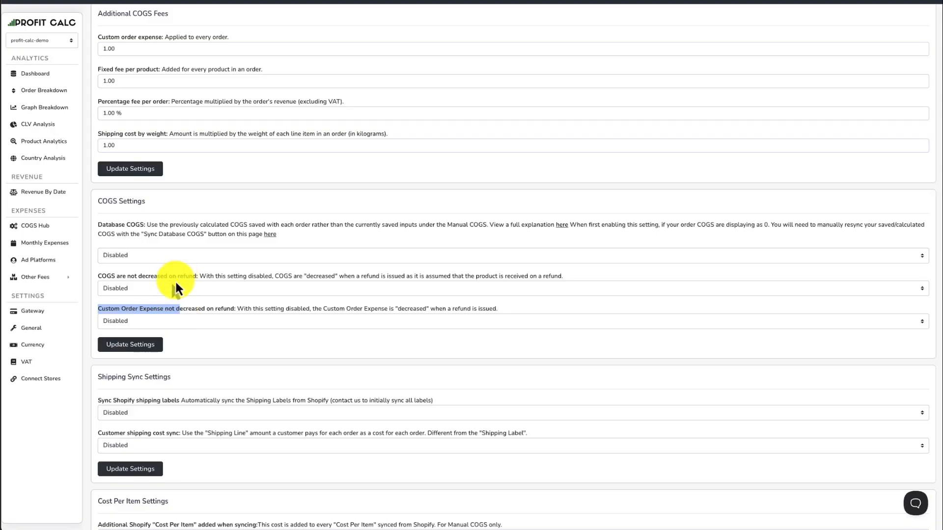
left_click(155, 318)
left_click(175, 300)
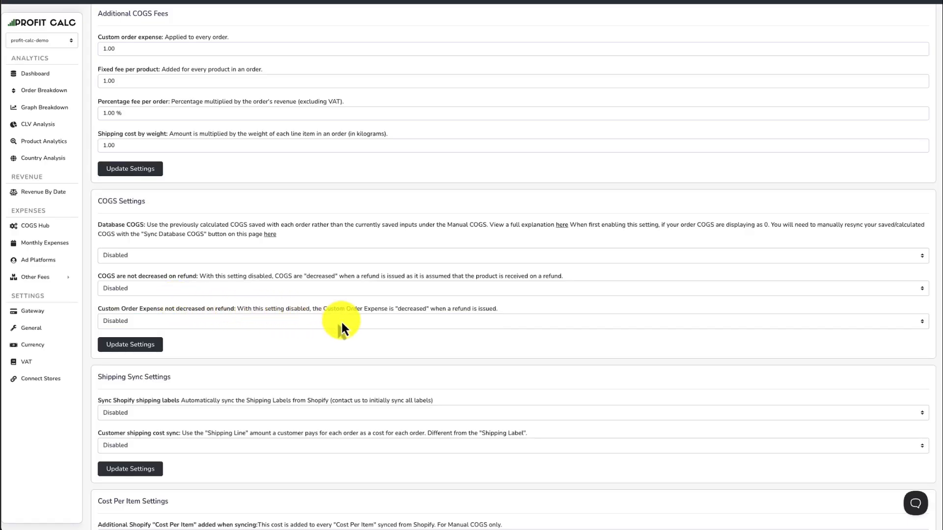
left_click(122, 288)
left_click(125, 282)
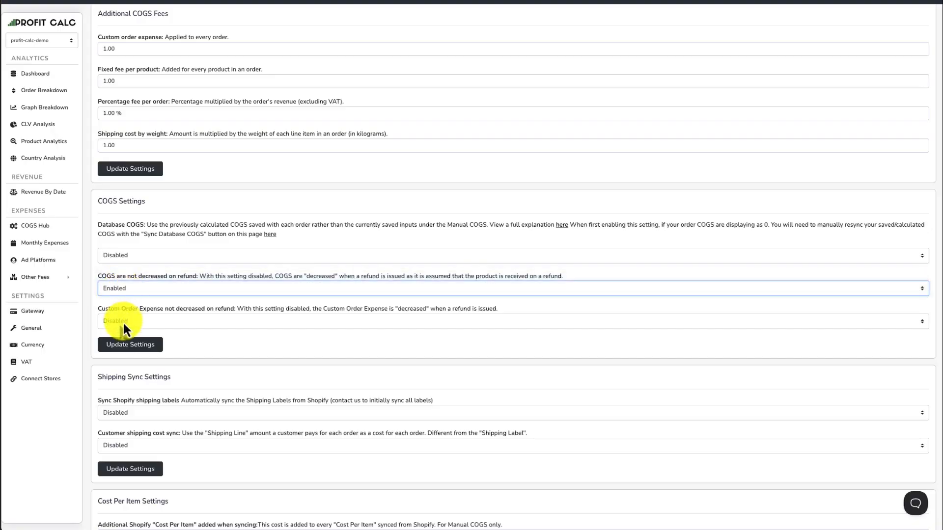
left_click(123, 323)
left_click(133, 305)
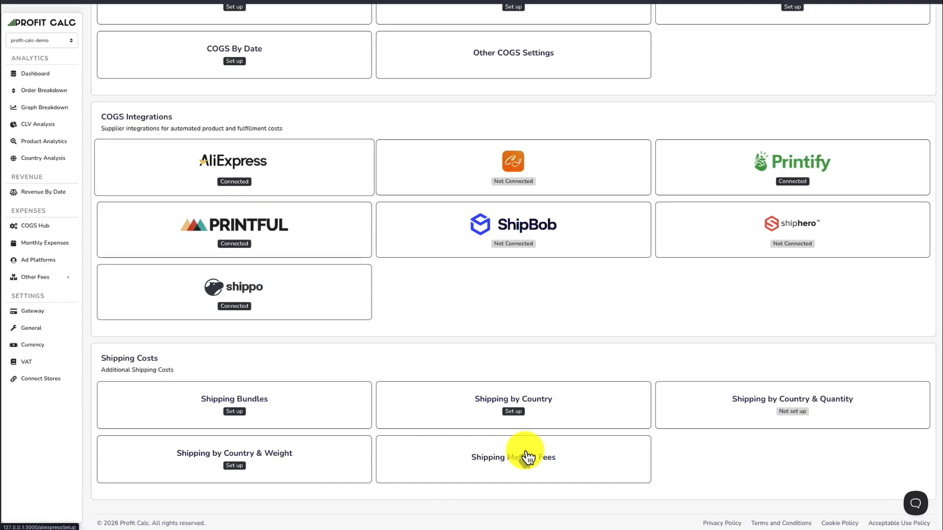
Open the Dashboard in a separate browser tab and examine the COGS and Custom Order Exp. cards.
right_click(64, 71)
left_click(105, 73)
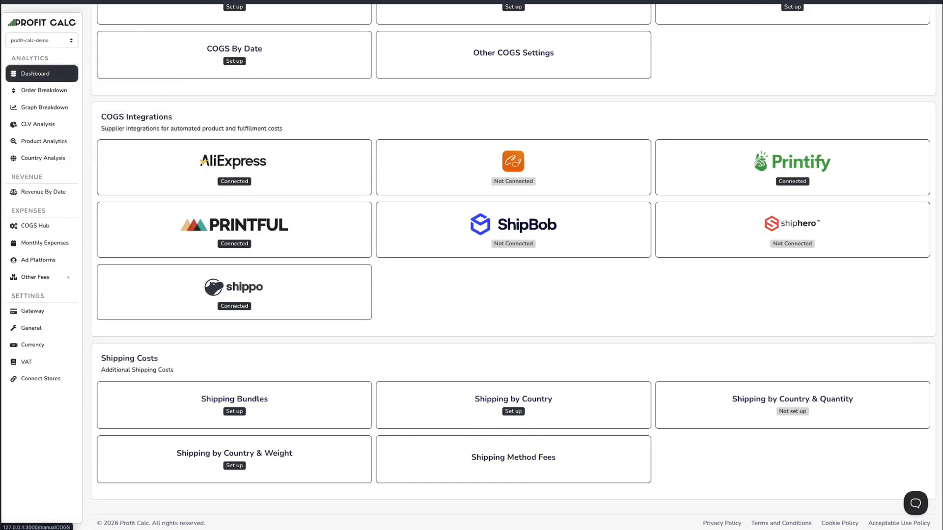
left_click(353, 1)
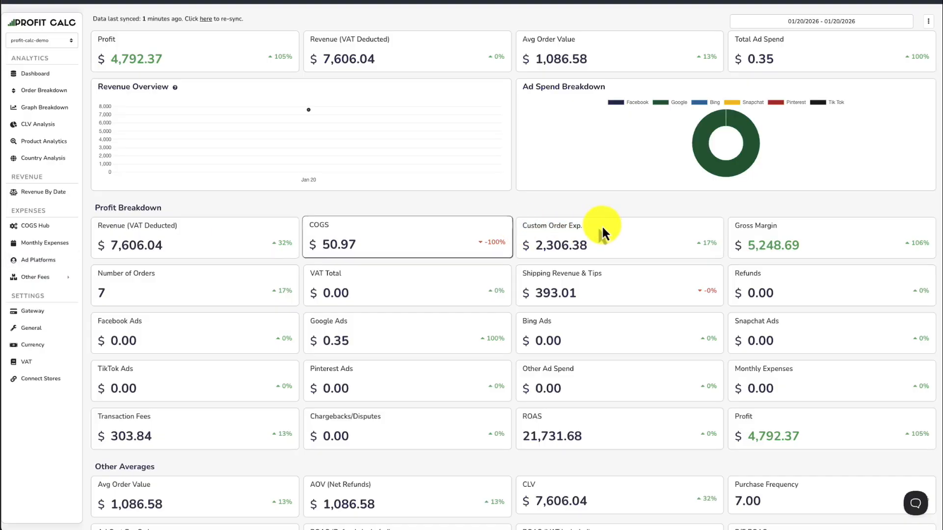
Return to the COGS Hub, open Shipping by Country and set Australia's per product cost to 5.
left_click(265, 2)
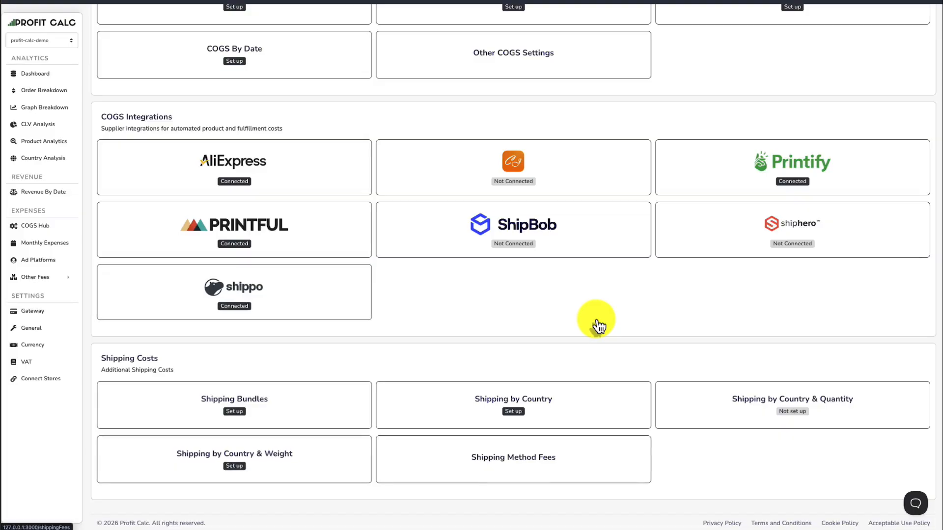
left_click(511, 407)
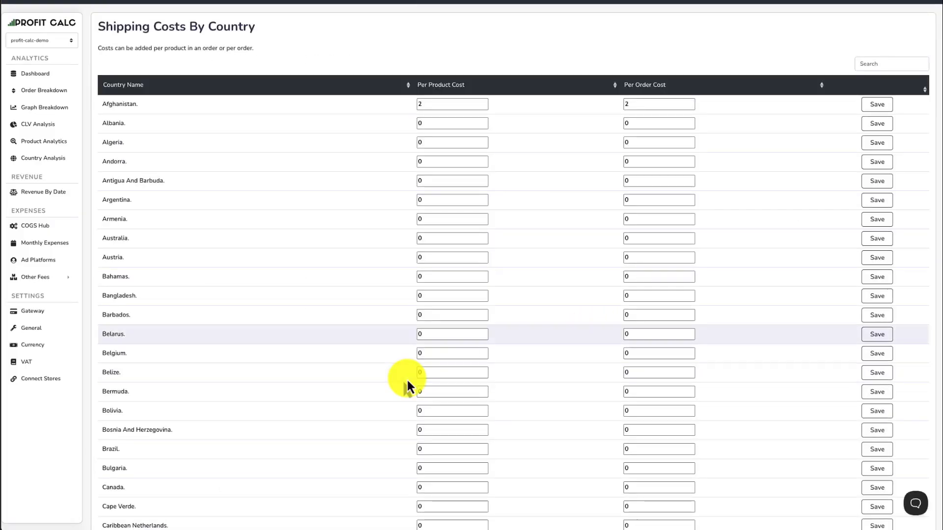
left_click(426, 105)
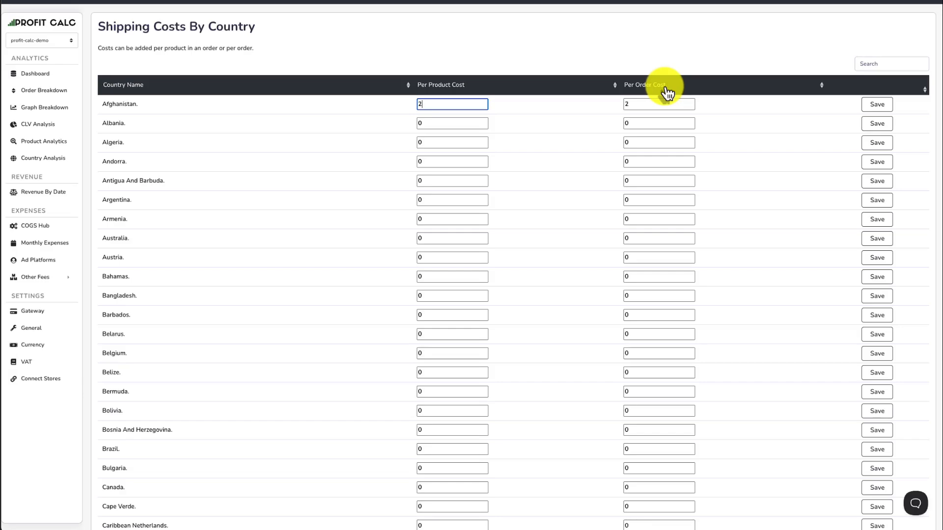
double_click(447, 240)
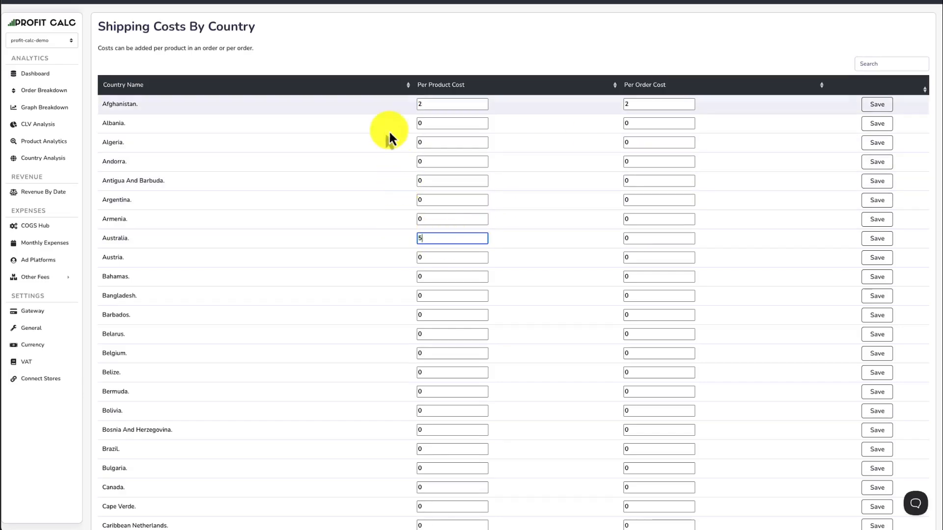
left_click(383, 92)
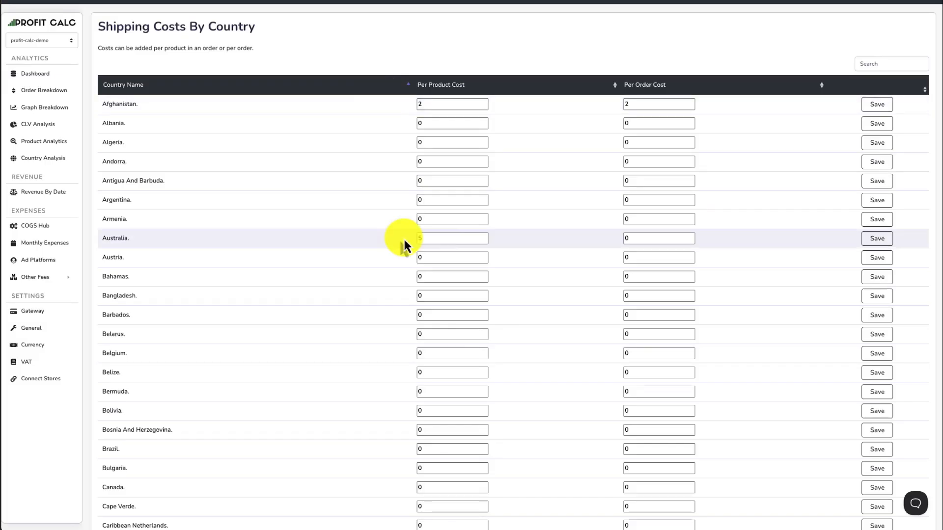
double_click(437, 240)
type("5")
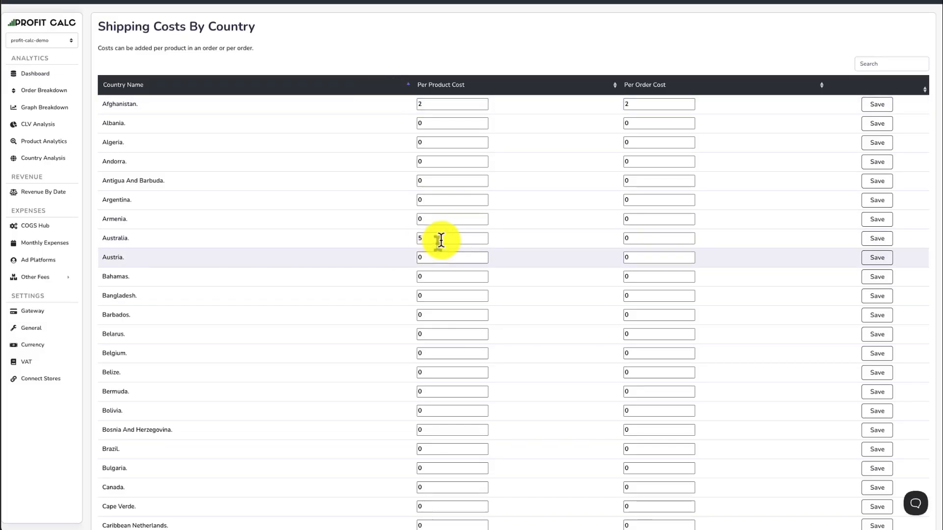
left_click(446, 238)
left_click_drag(446, 239, 388, 240)
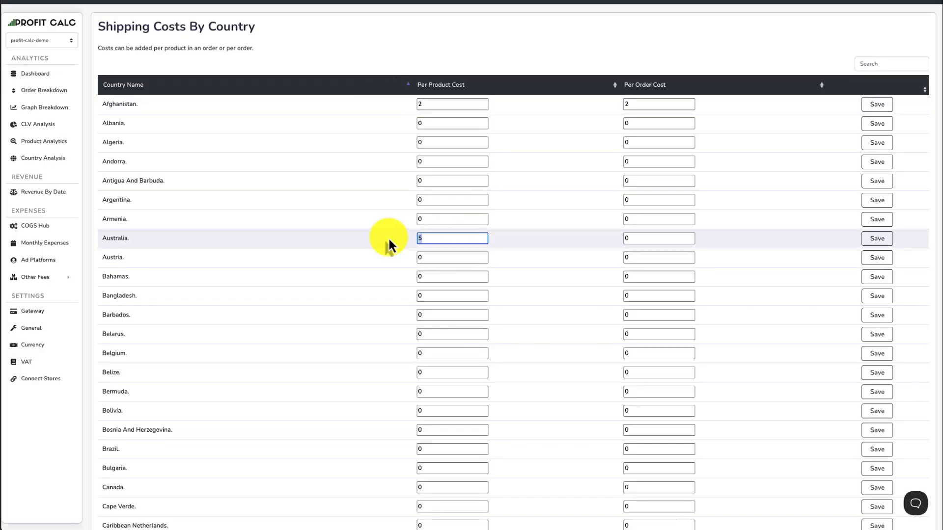
Set Australia's per order shipping cost to 10 and save that country's costs.
left_click(652, 238)
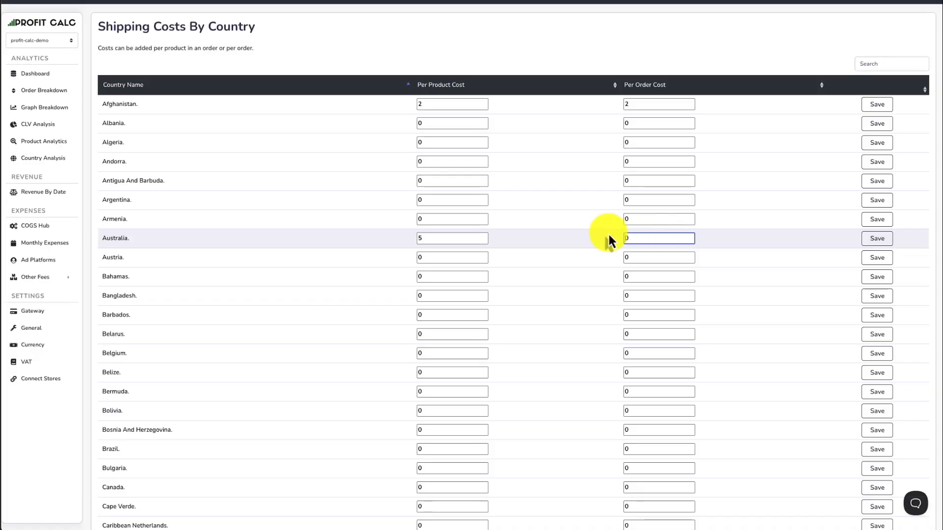
type("1")
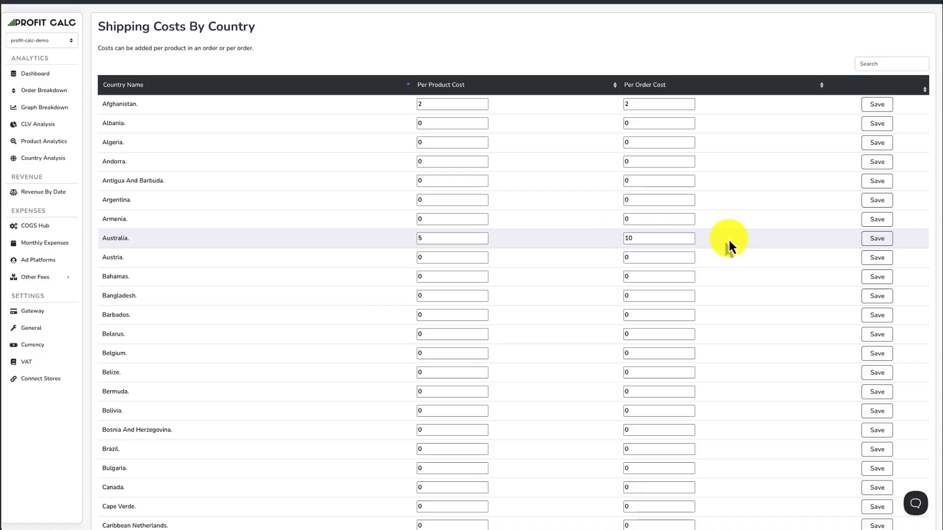
left_click(877, 239)
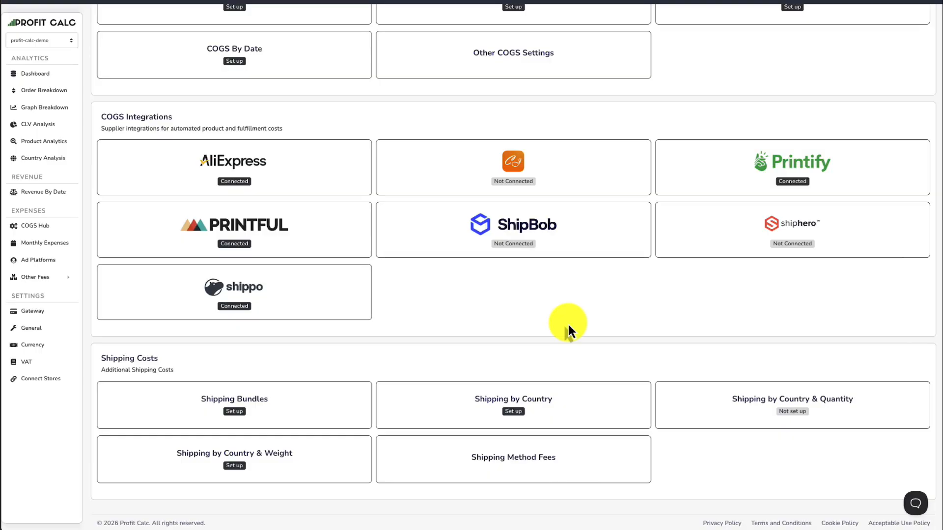
Open Shipping by Country & Quantity and read how the total order quantity is counted.
left_click(751, 399)
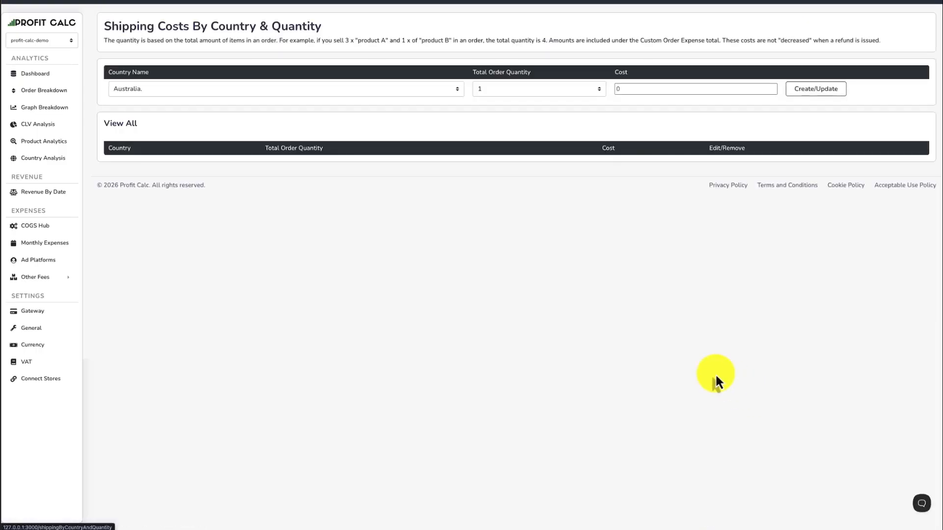
left_click_drag(162, 29, 301, 42)
left_click(329, 38)
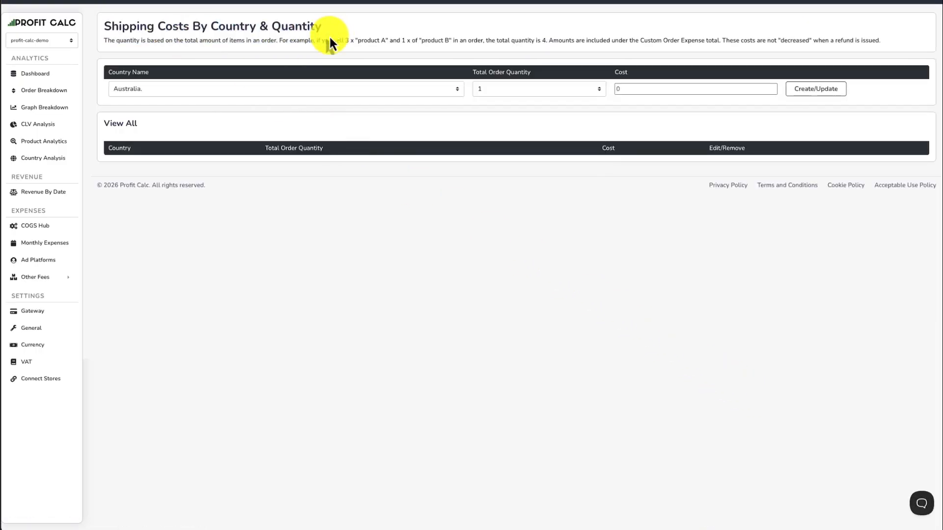
Create a shipping cost of 5 for Australia at a total order quantity of 3.
left_click(216, 89)
left_click(580, 97)
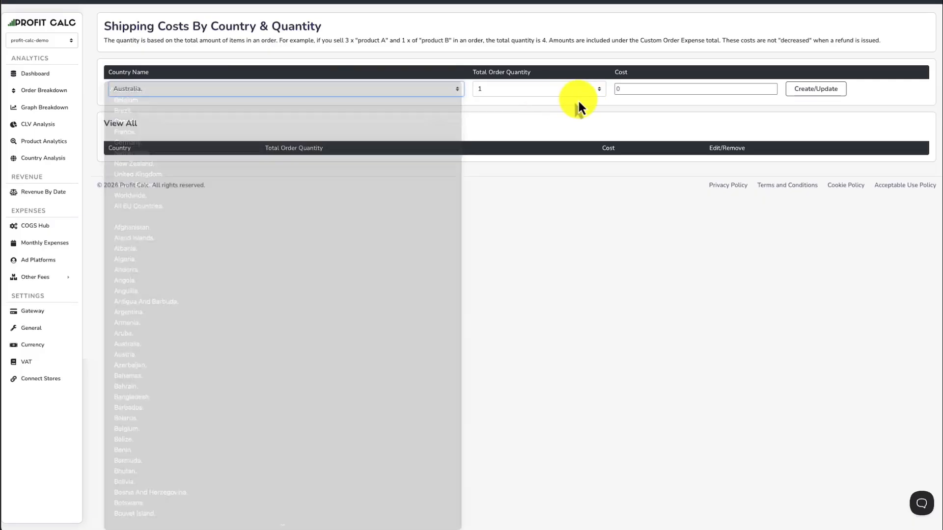
left_click(520, 90)
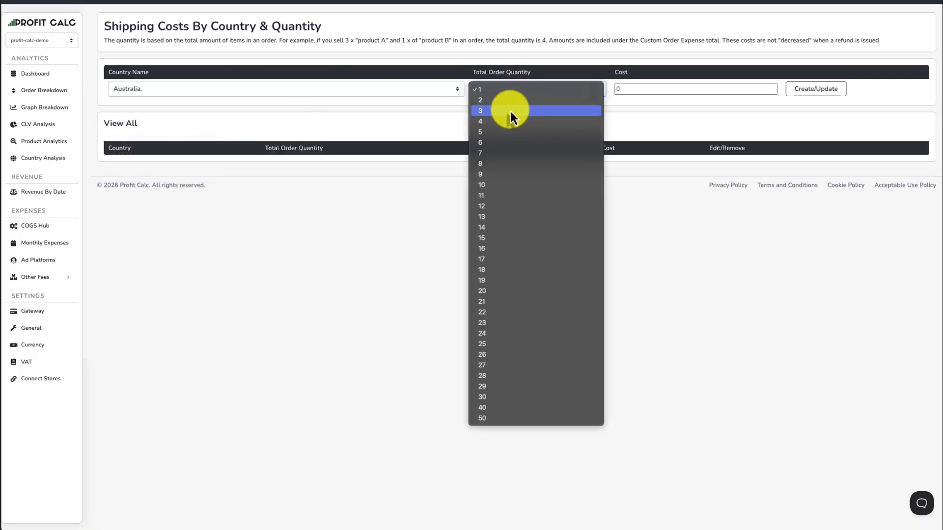
left_click(511, 110)
left_click(370, 93)
left_click(371, 92)
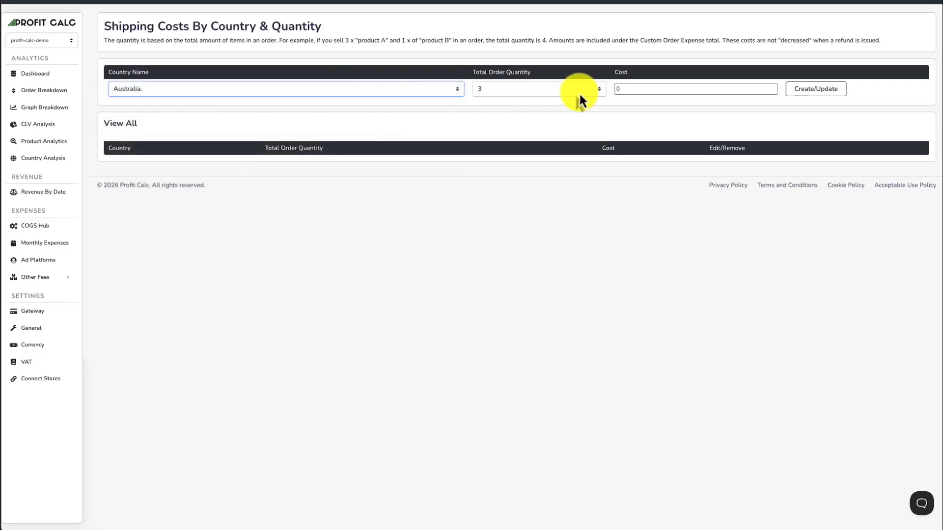
left_click(637, 88)
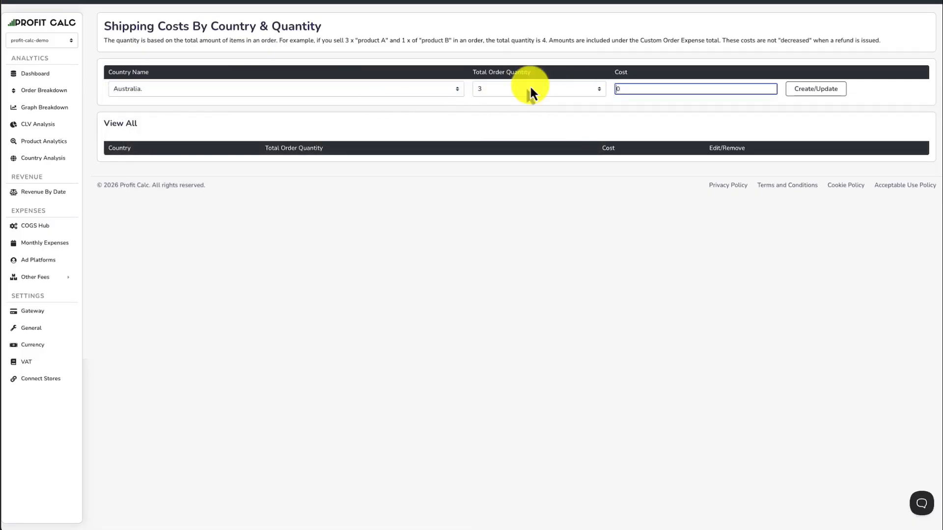
left_click(811, 90)
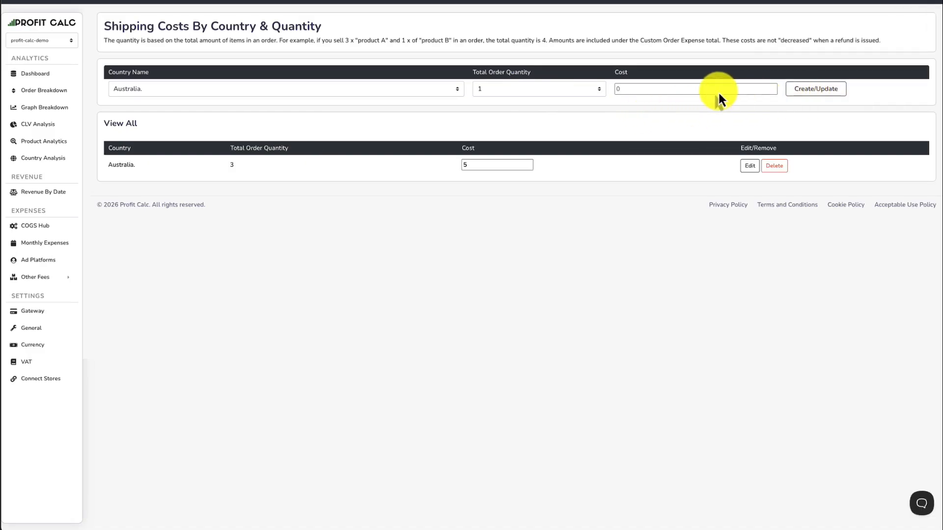
left_click(491, 87)
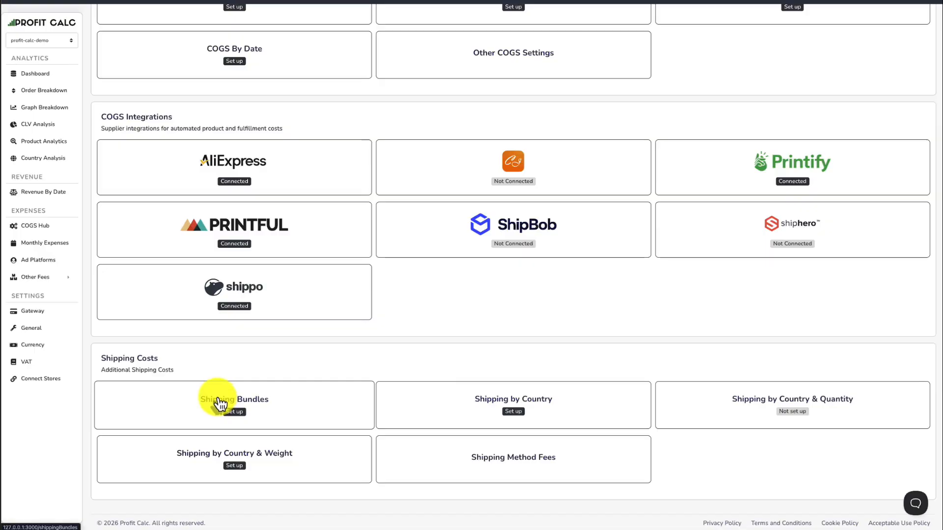
Open Shipping Bundles from the COGS Hub, examine the existing bundles' products, countries and shipping costs, and return to the hub.
left_click(220, 404)
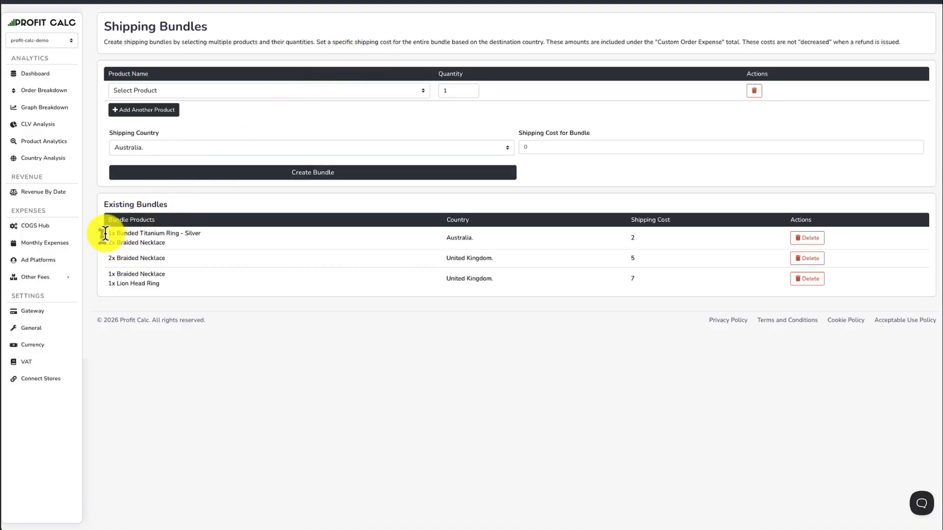
left_click_drag(107, 234, 167, 241)
left_click(167, 241)
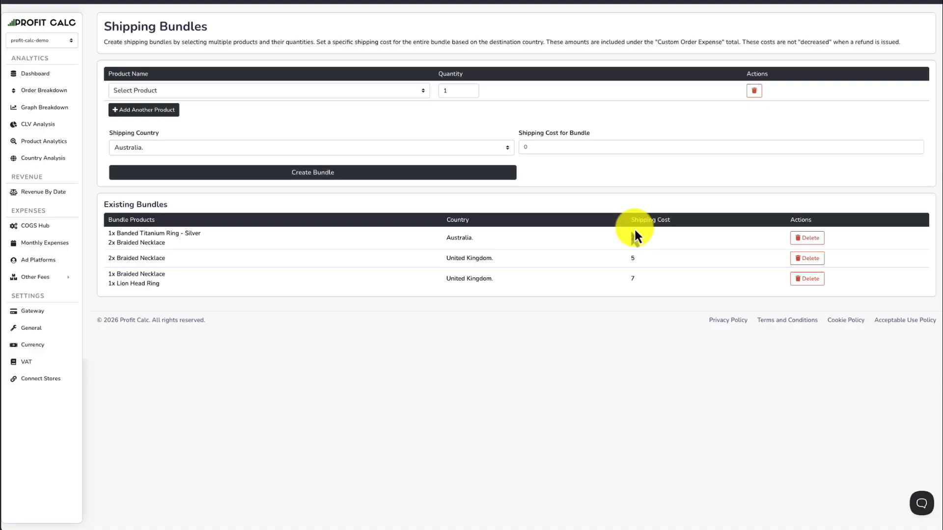
key("alt+Left")
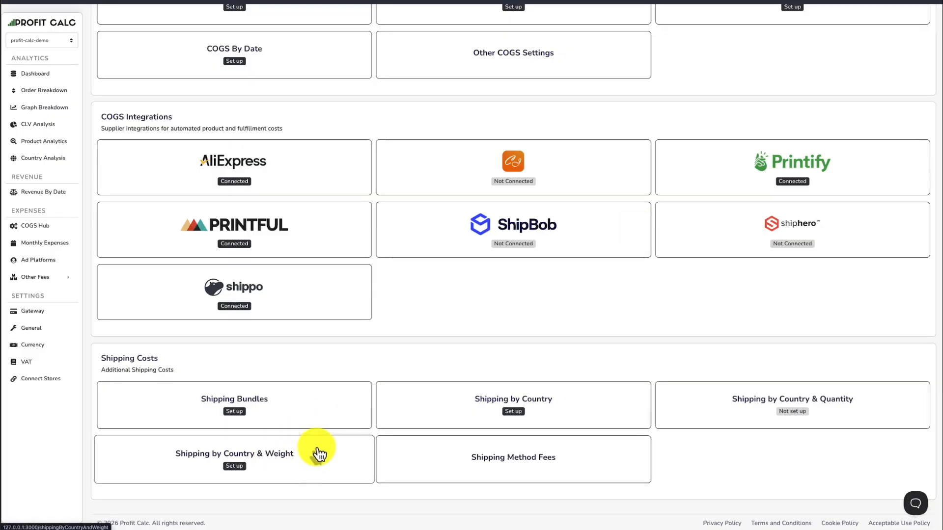
Open Shipping by Country & Weight, try Brazil as the country and examine the saved weight ranges and costs.
left_click(292, 455)
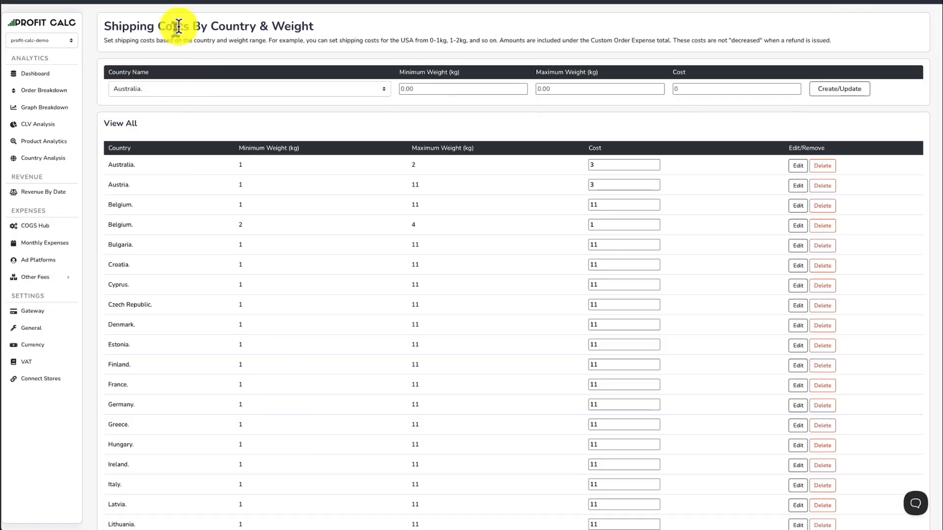
left_click_drag(178, 28, 314, 33)
left_click(314, 33)
left_click(297, 89)
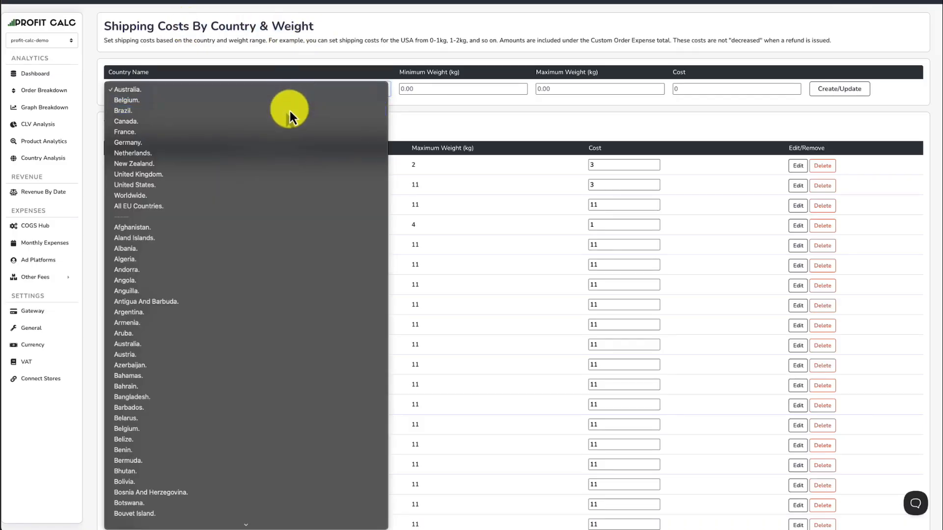
left_click(289, 111)
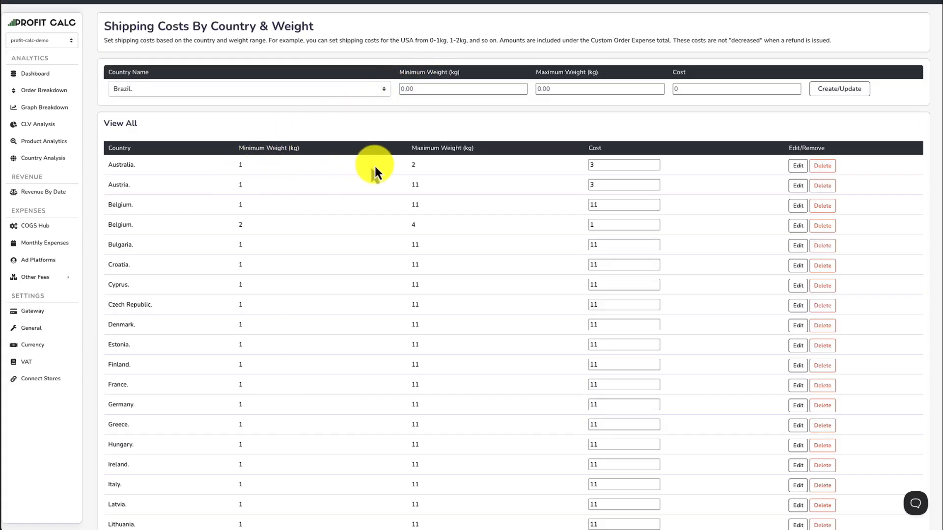
left_click(589, 166)
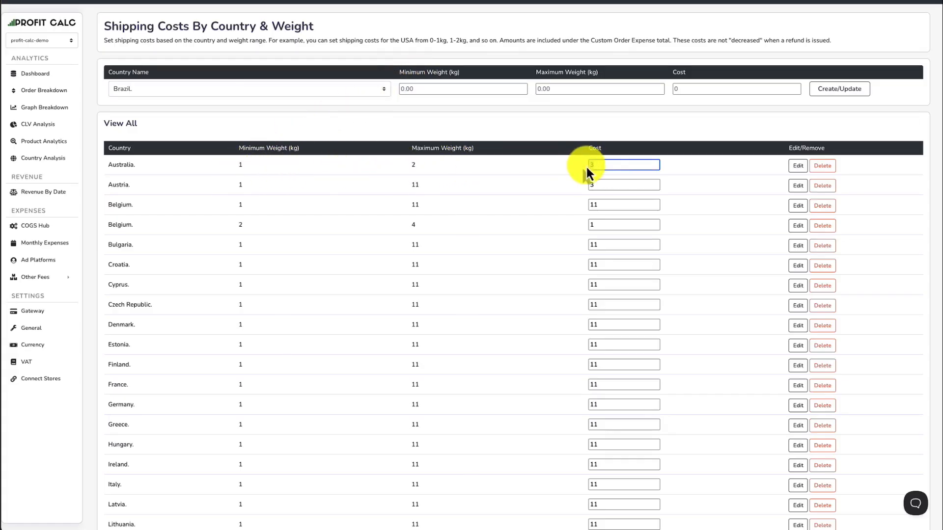
left_click_drag(587, 168, 620, 163)
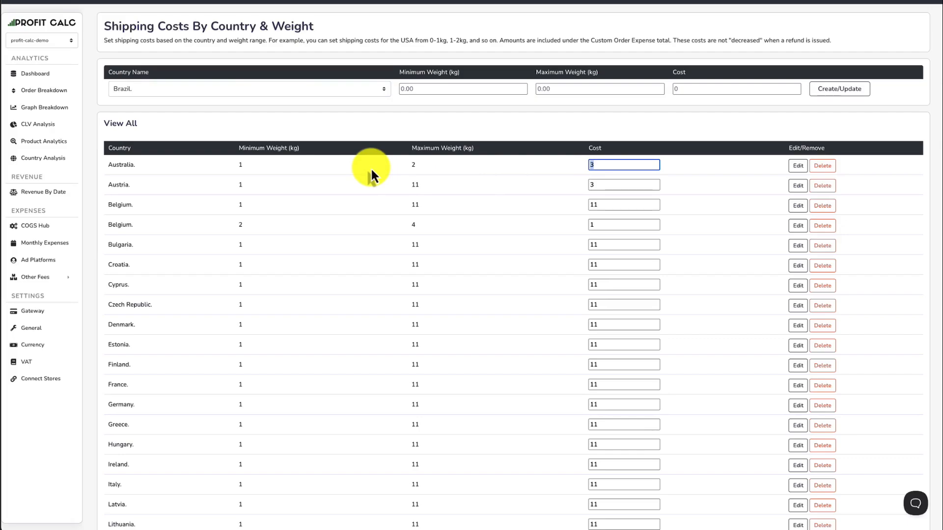
left_click_drag(232, 246, 417, 247)
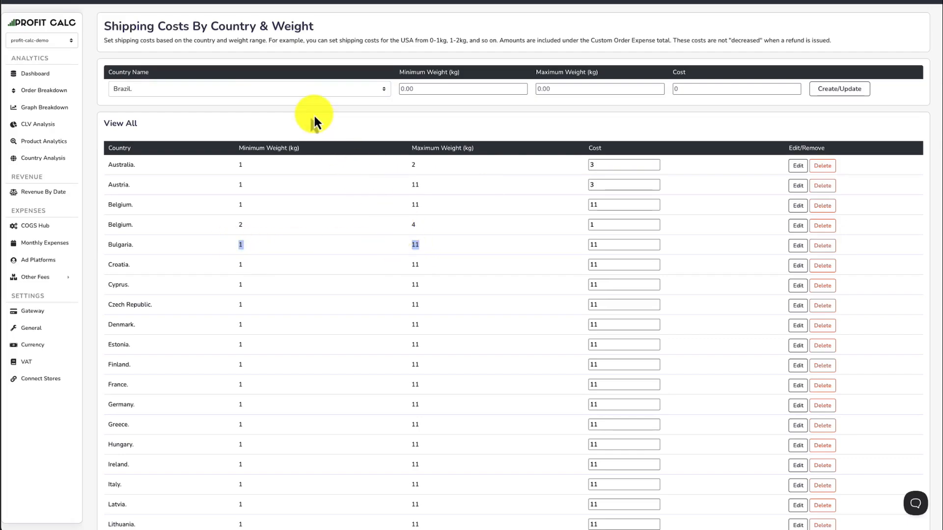
Return to the COGS Hub, open Shipping Method Fees and examine the shipping title and fixed fee fields.
key("alt+Left")
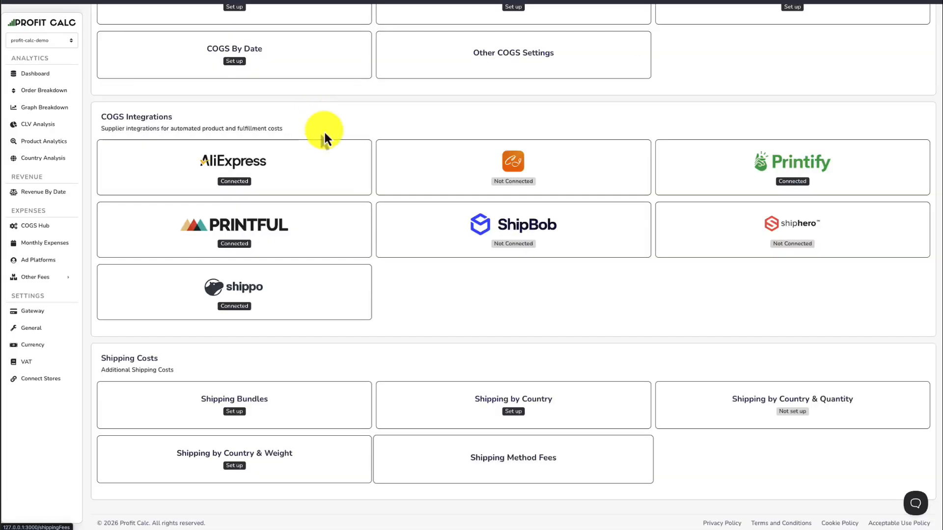
left_click(531, 469)
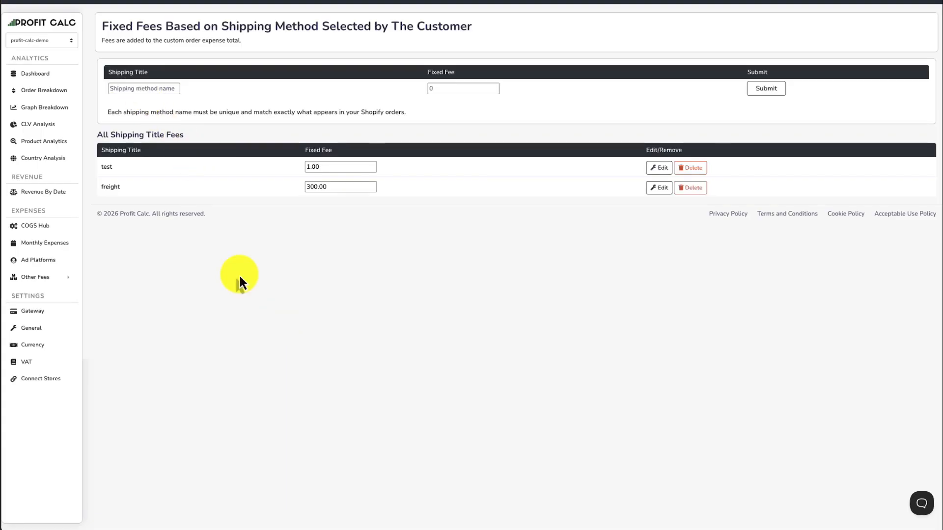
left_click(137, 90)
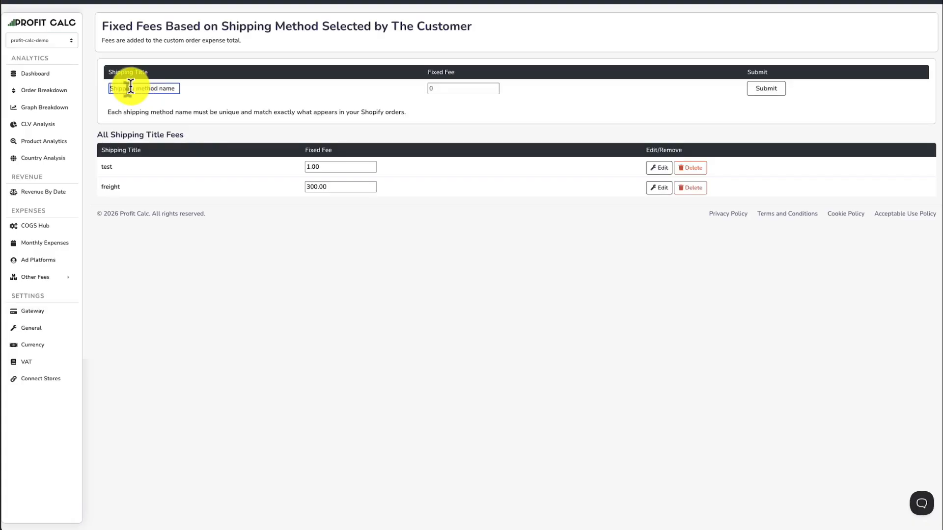
left_click(437, 89)
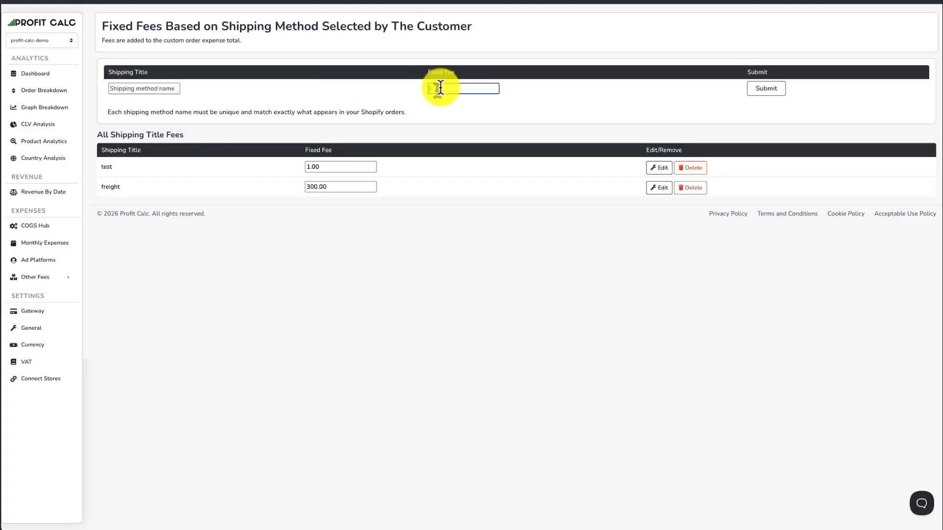
left_click(127, 91)
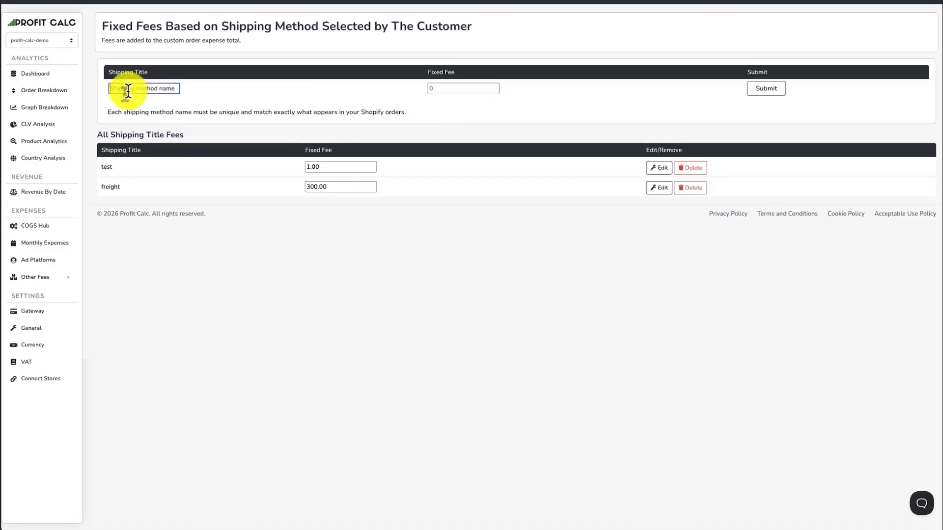
left_click(148, 68)
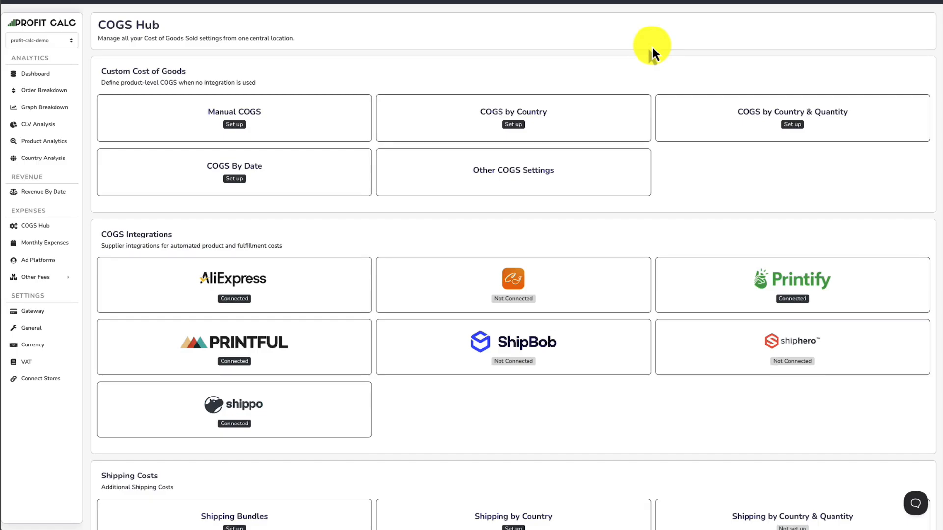
Review the Shipping Costs section of the COGS Hub and examine the Shipping Revenue & Tips card on the Dashboard.
scroll(652, 45, "down", 3)
left_click_drag(100, 351, 436, 505)
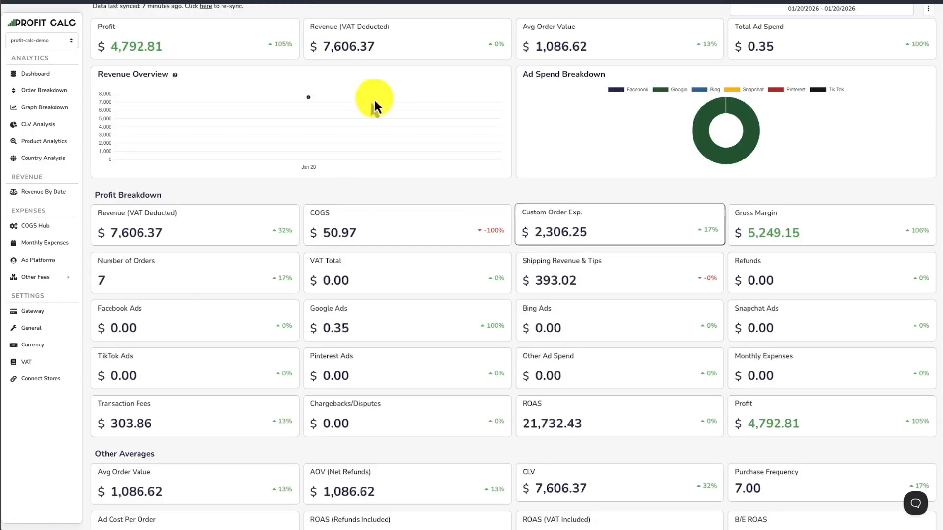
mouse_move(520, 256)
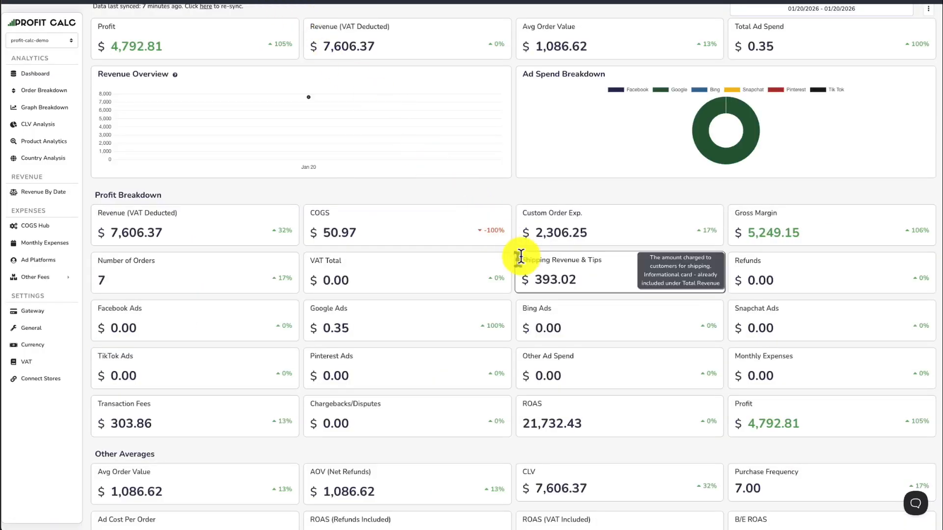
left_click_drag(521, 258, 605, 264)
left_click(605, 264)
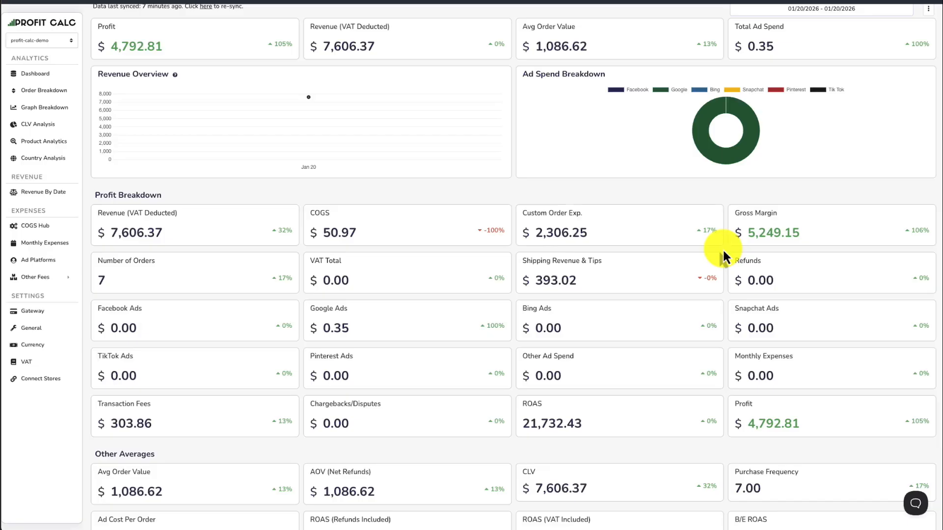
mouse_move(723, 257)
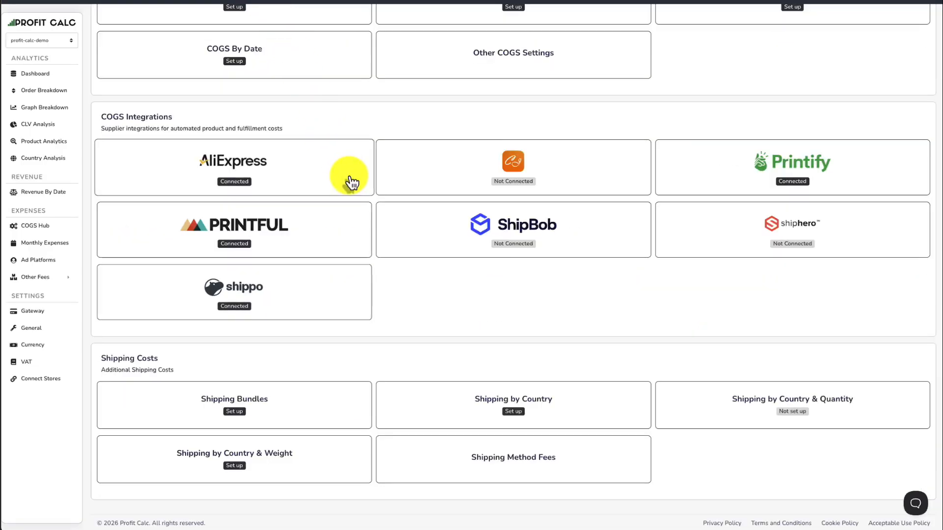
Open the Currency settings and review the conversion options for COGS, custom order expenses and fulfillment services.
scroll(352, 183, "up", 2)
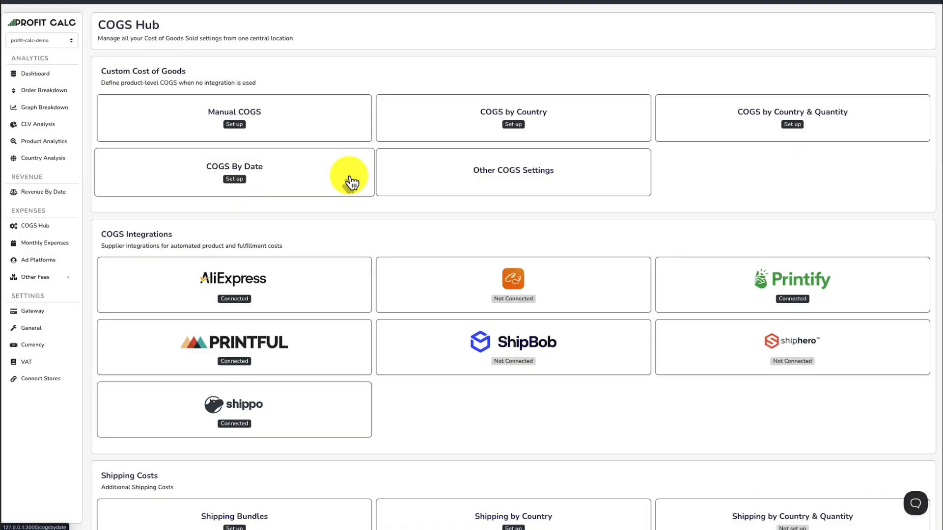
left_click(47, 349)
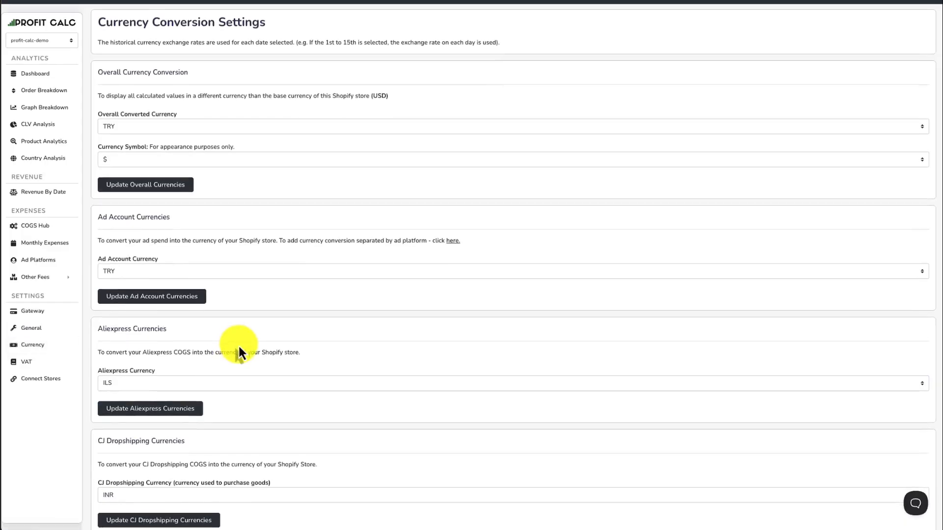
scroll(239, 346, "down", 6)
scroll(238, 344, "down", 2)
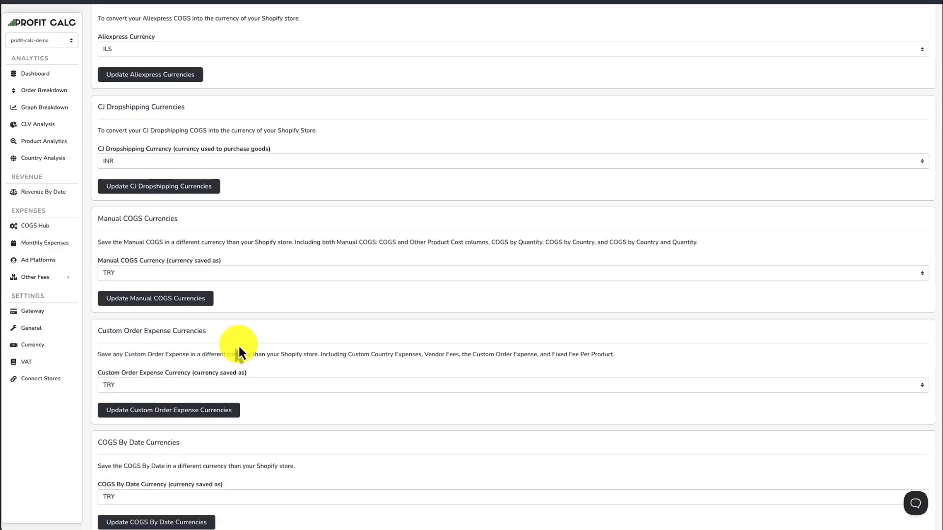
scroll(238, 344, "down", 3)
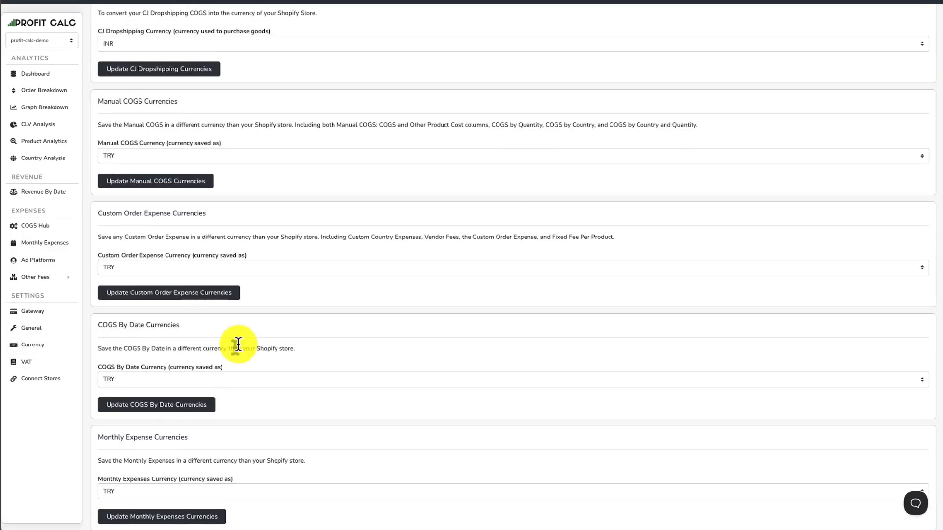
scroll(249, 331, "down", 5)
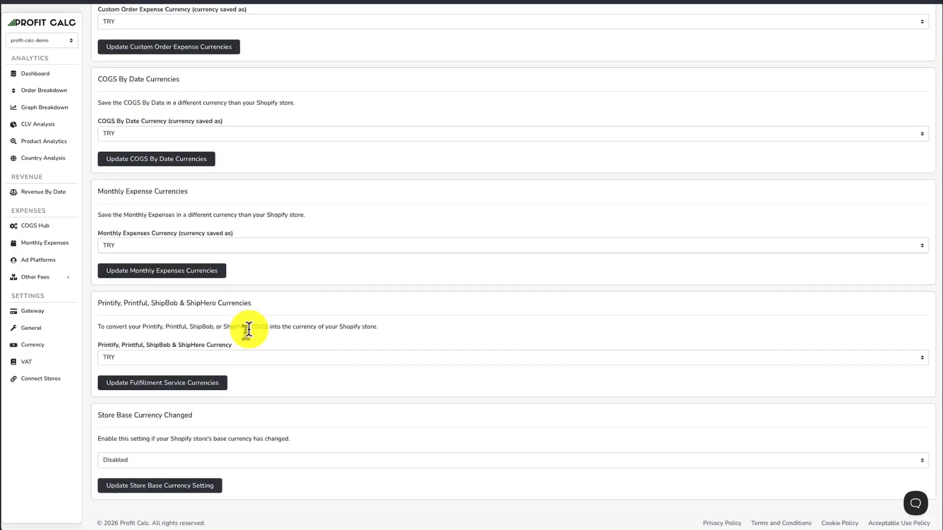
left_click_drag(110, 303, 262, 302)
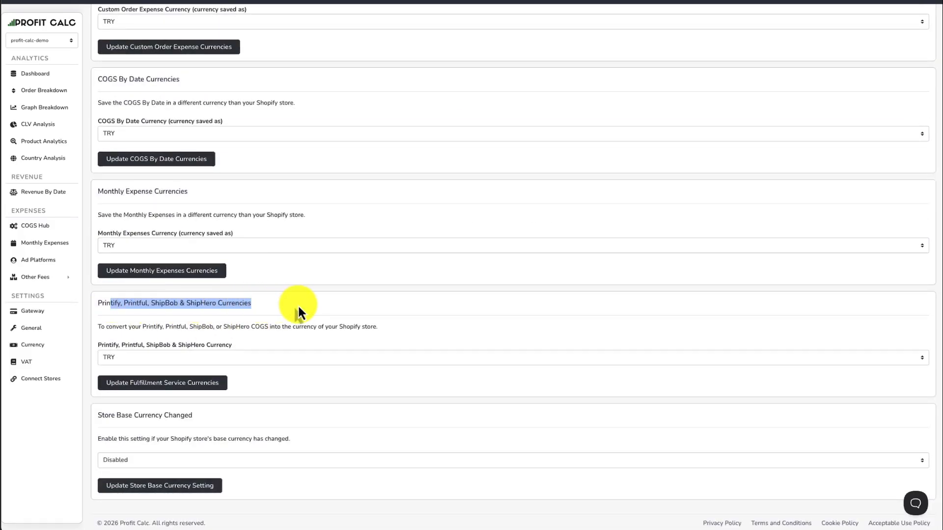
scroll(269, 318, "up", 1)
left_click(203, 351)
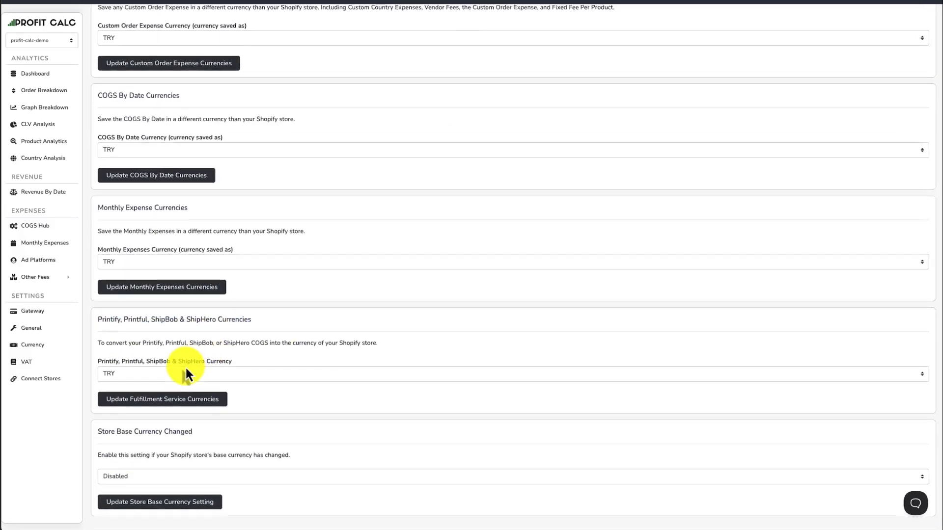
Return to the COGS Hub and open the help widget with its instant answers.
scroll(184, 366, "up", 4)
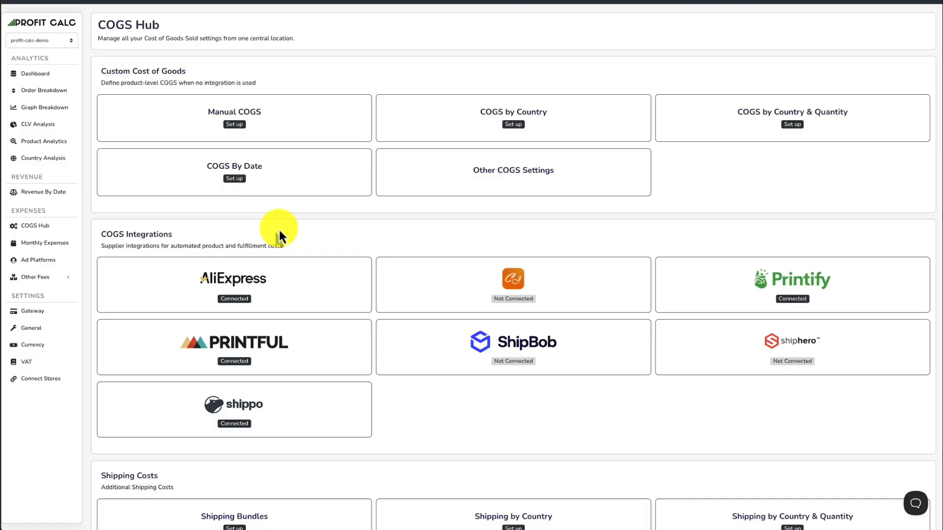
left_click(916, 503)
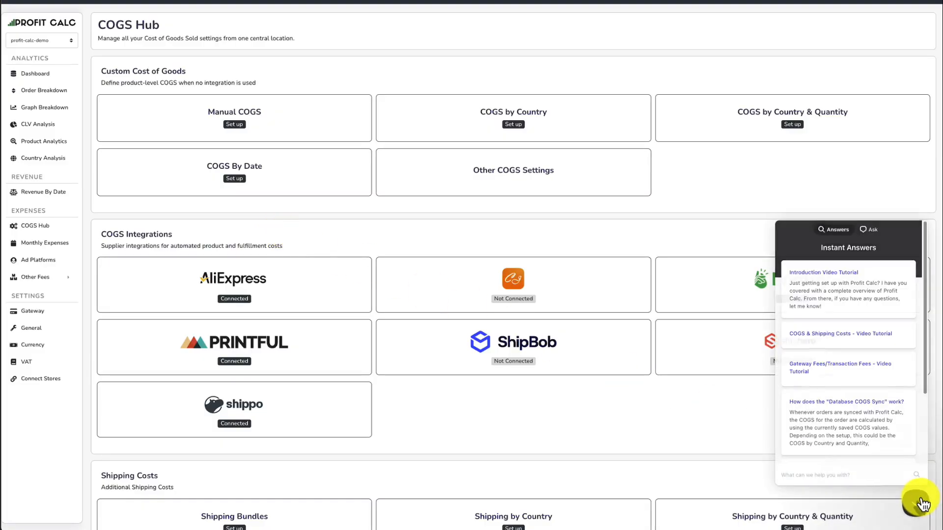